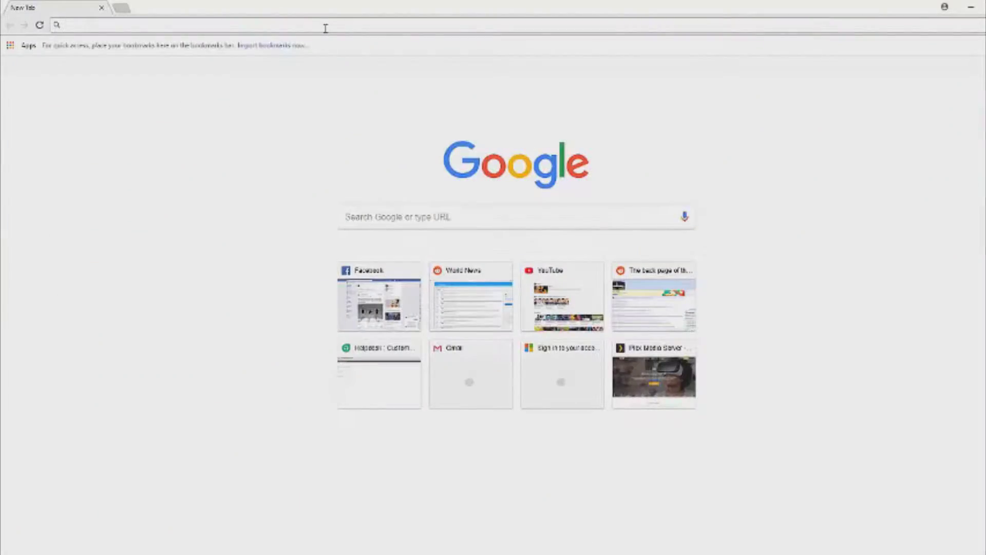
Load the router admin address 192.168.1.1 in Chrome to reach the Network Map.
type("192")
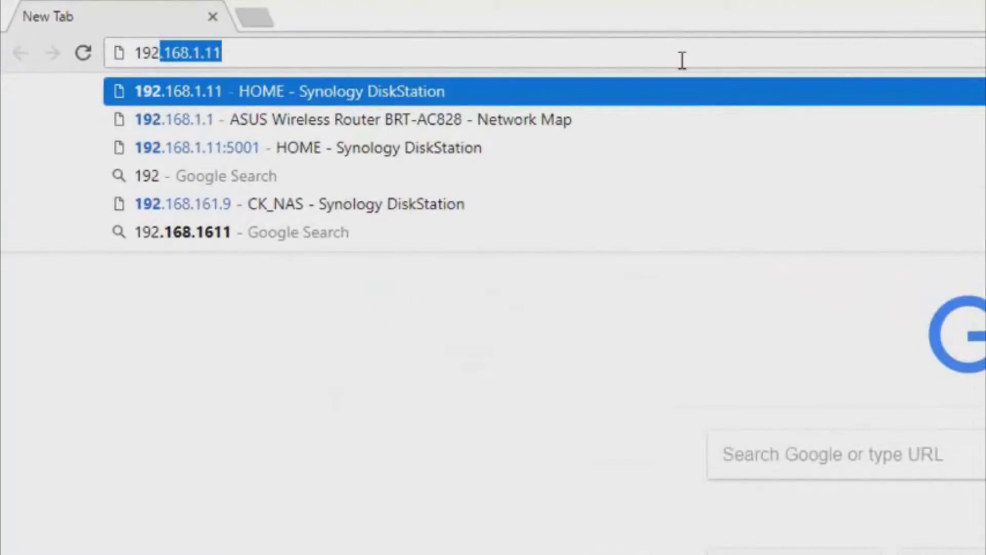
type(".1")
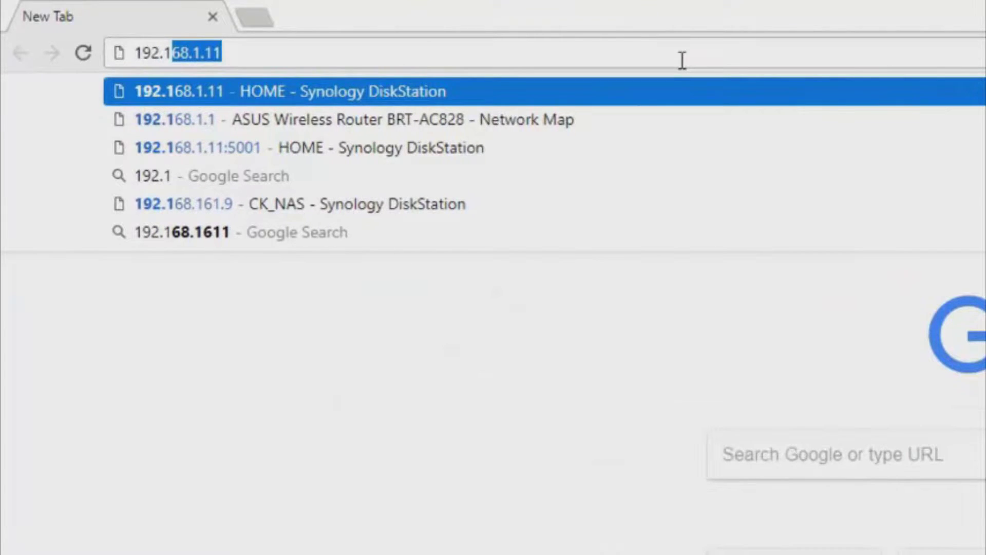
type("68.")
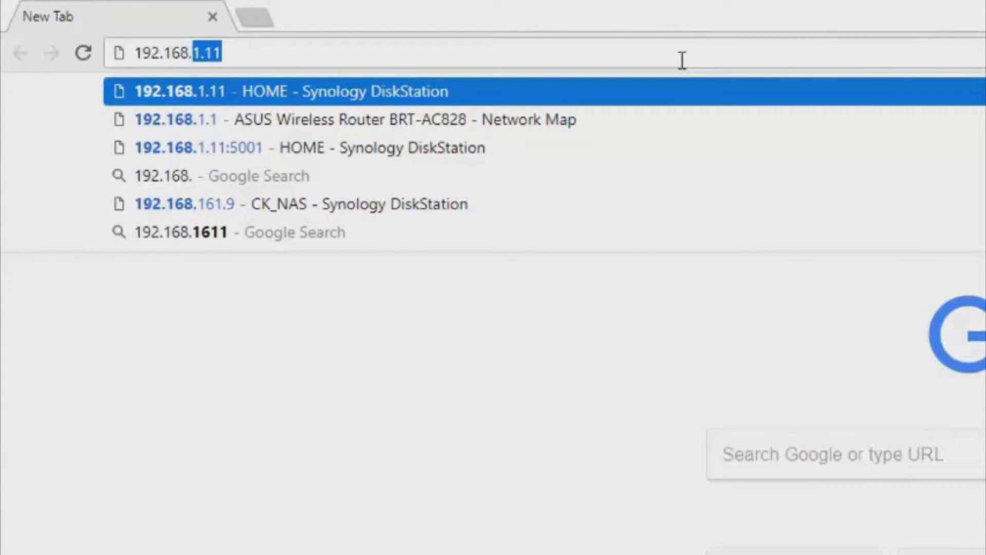
type("1.1")
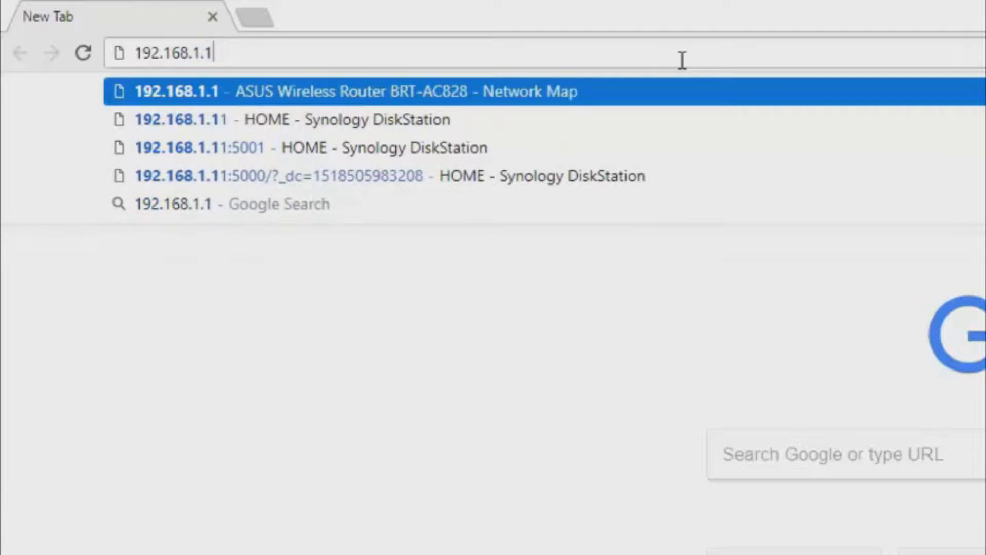
key("Return")
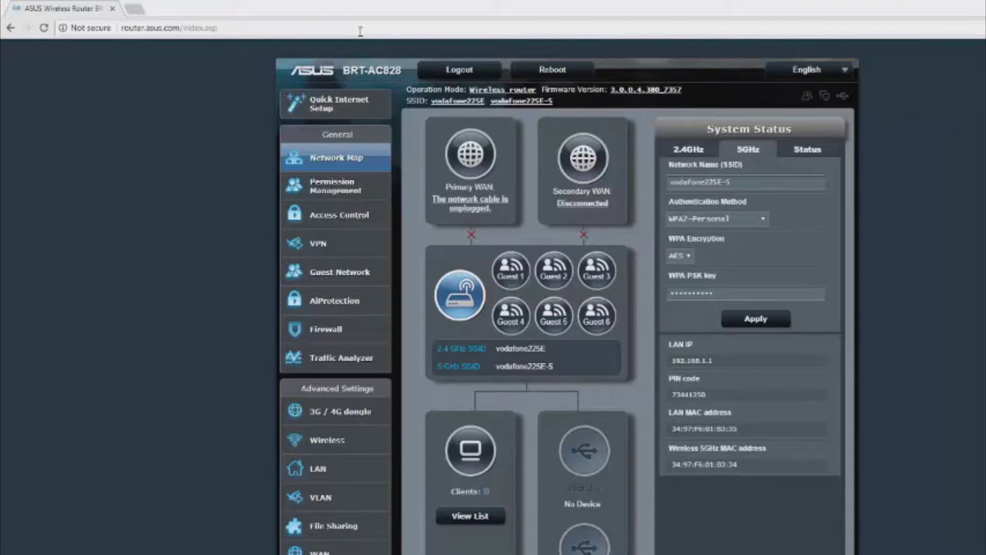
Check the Primary and Secondary USB WAN status, then open the WAN Internet Connection settings.
left_click(473, 136)
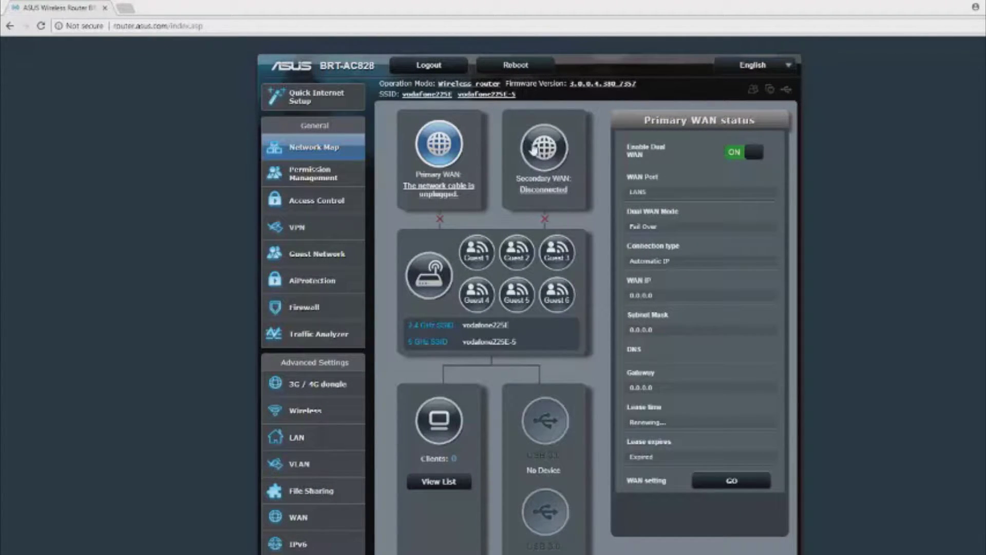
left_click(533, 150)
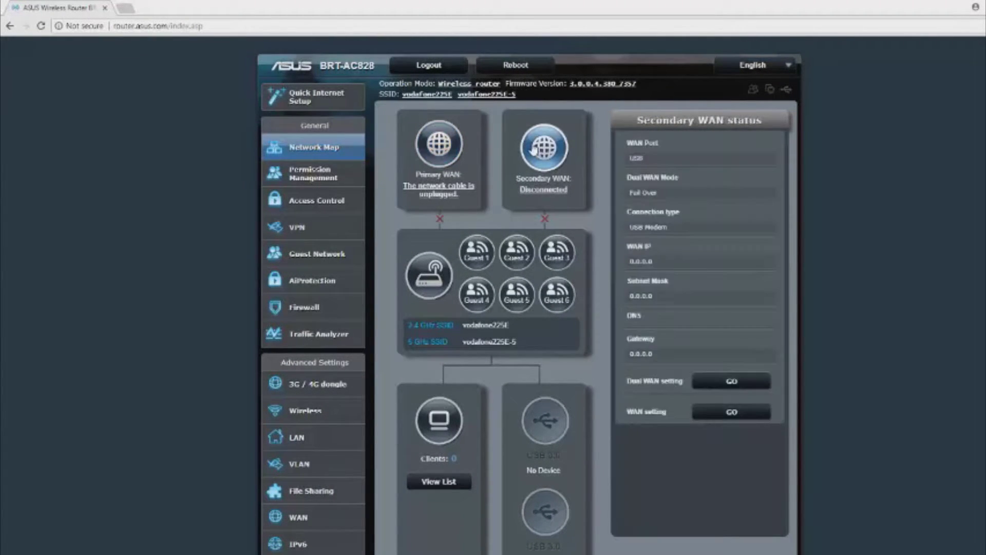
left_click(447, 157)
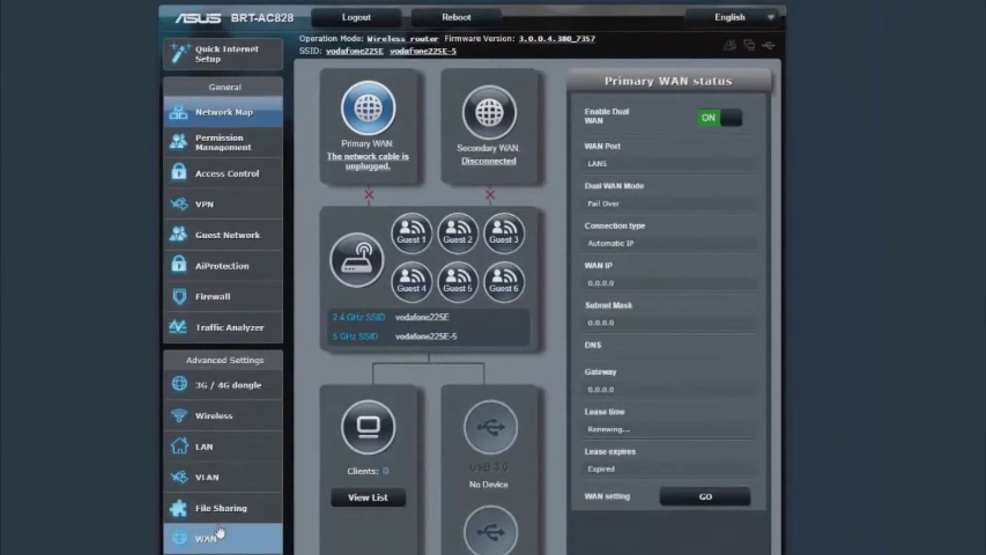
left_click(220, 533)
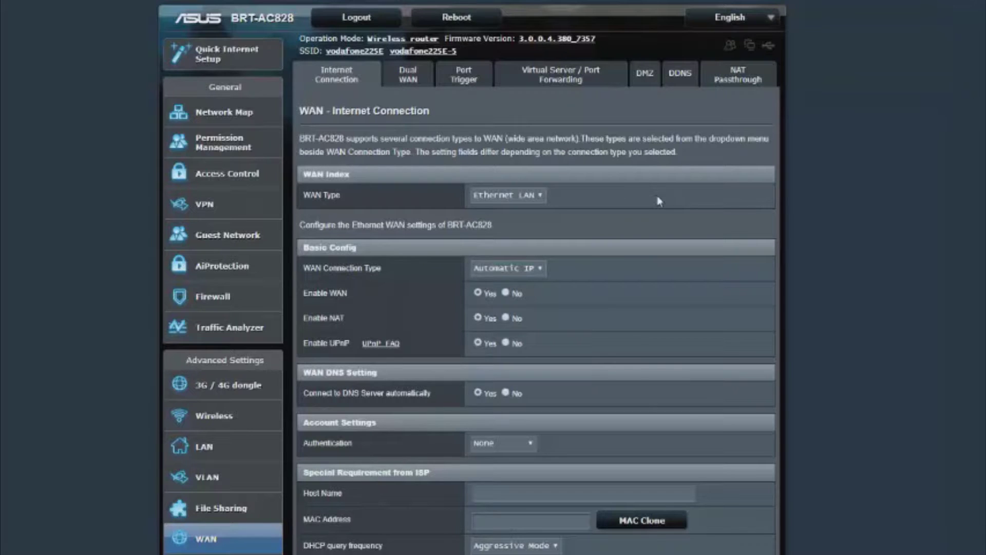
Scroll through the WAN Internet Connection settings, which use Automatic IP.
scroll(534, 277, "down", 2)
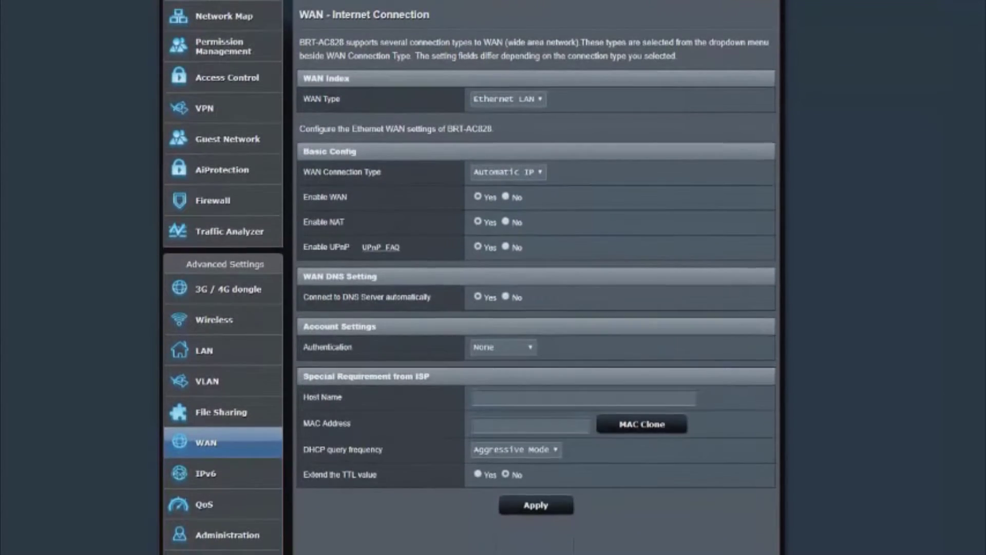
scroll(534, 277, "up", 2)
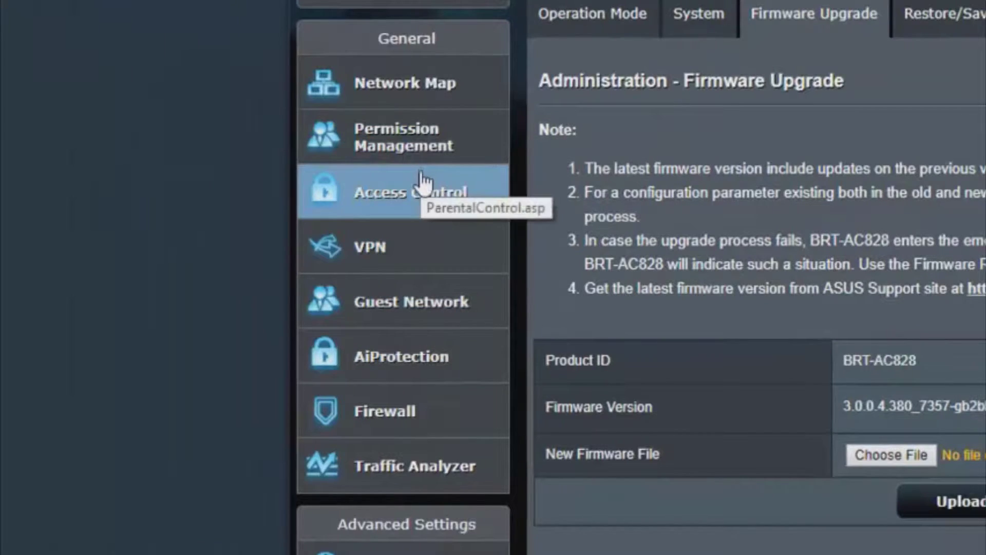
On the Guest Network Free Wi-Fi tab, replace the brand name with 'Test Free Wifi'.
left_click(452, 302)
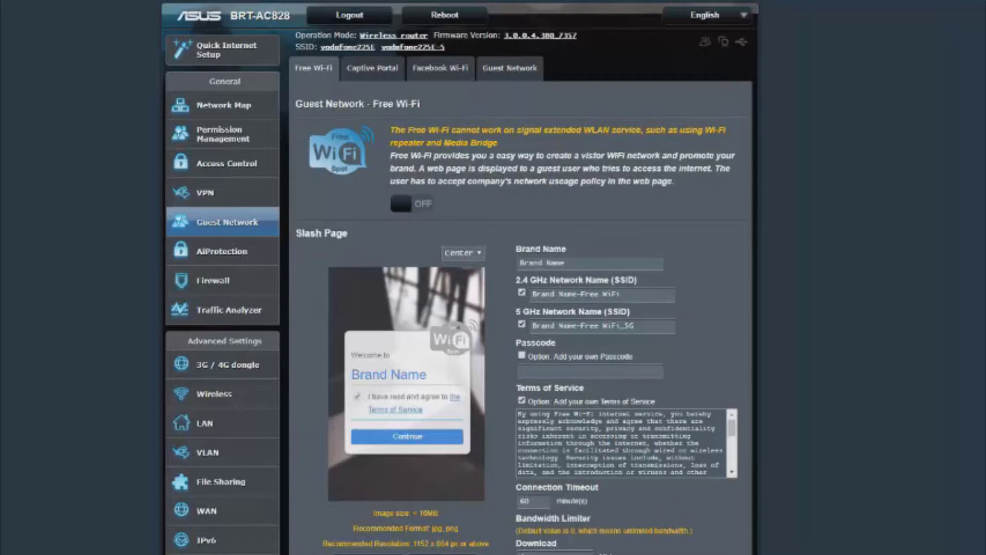
scroll(460, 277, "down", 3)
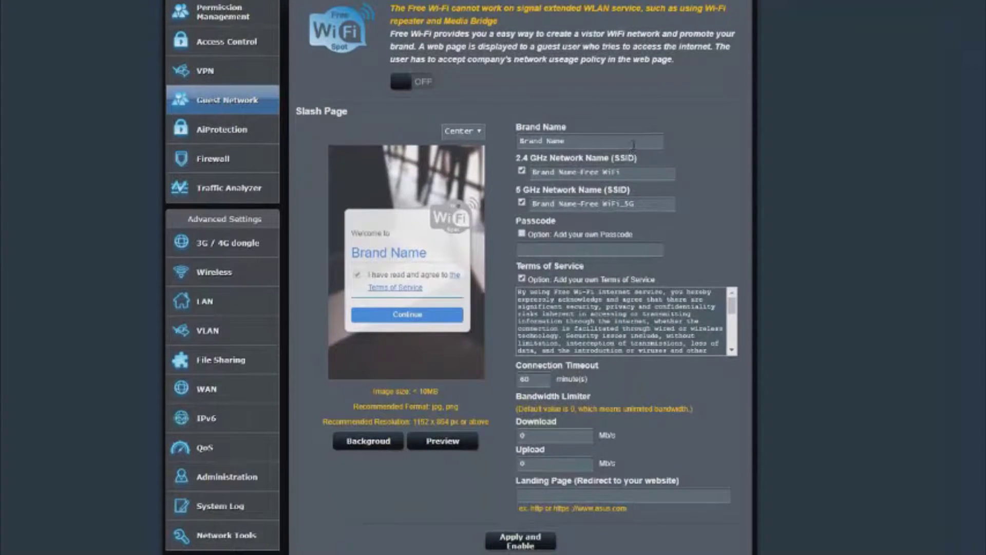
left_click_drag(633, 142, 412, 146)
type("Test Free WI")
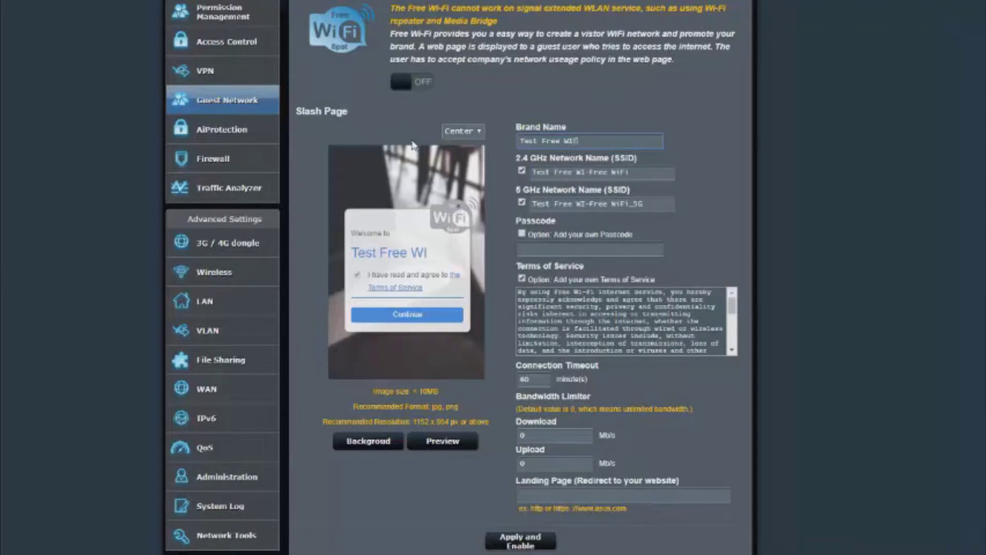
key("BackSpace")
type("ifi")
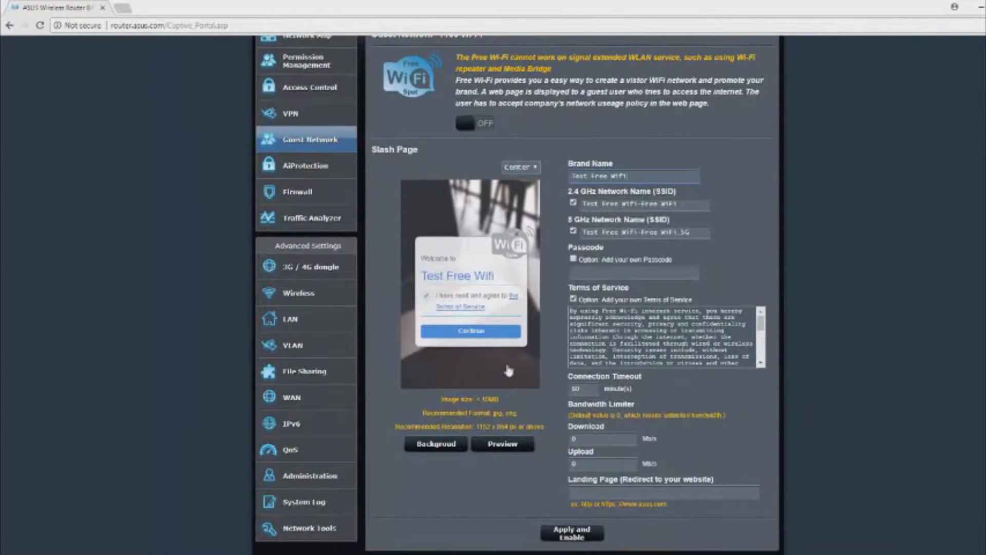
triple_click(473, 341)
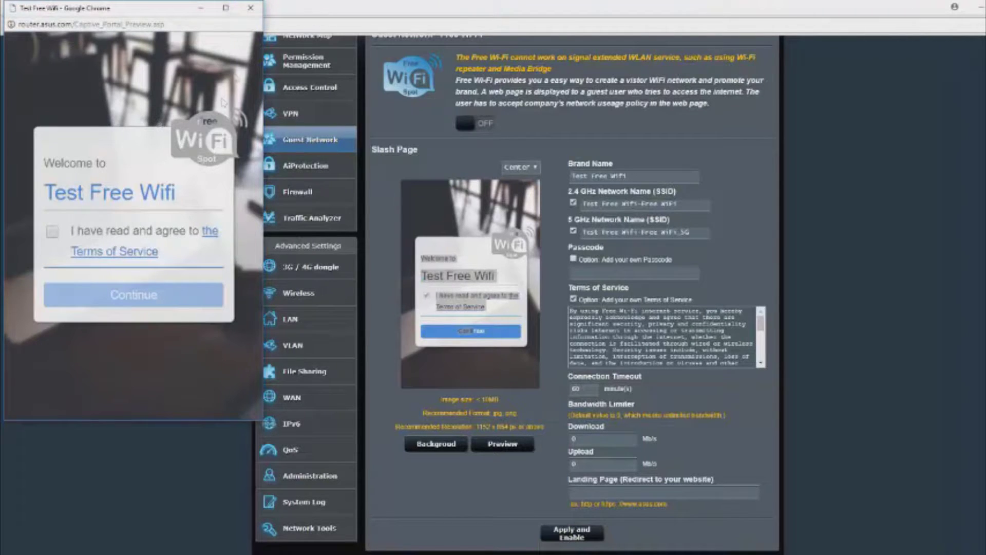
left_click(252, 9)
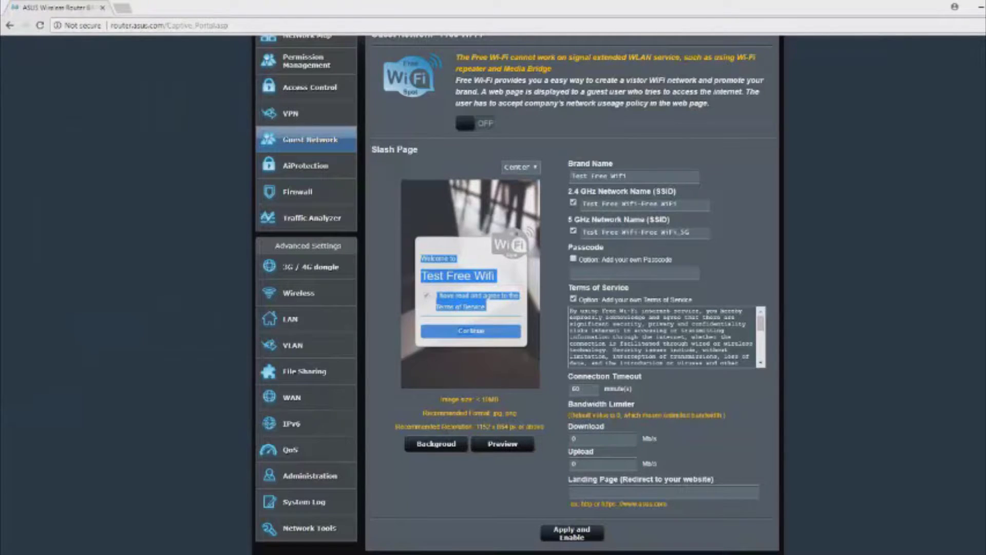
left_click(681, 245)
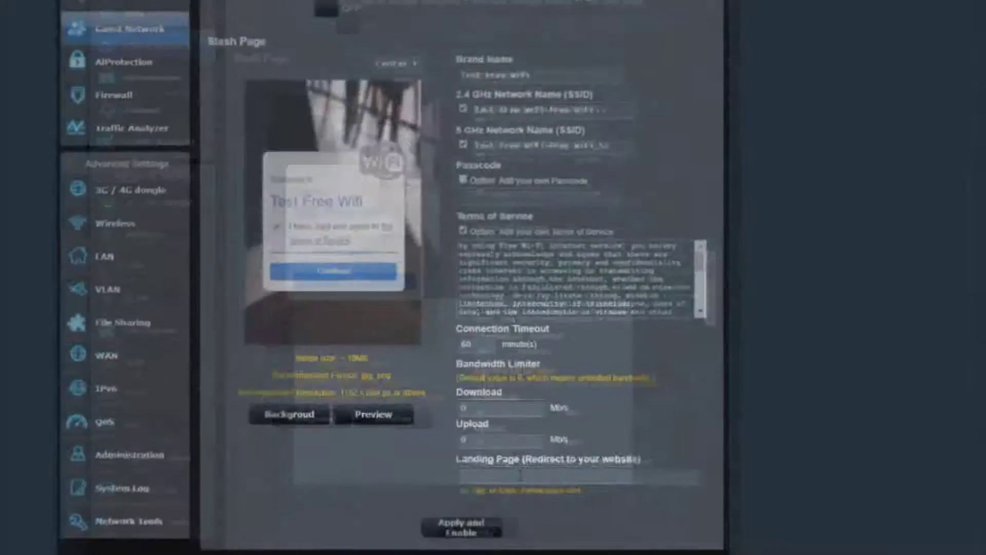
left_click(521, 475)
type("www.google.com")
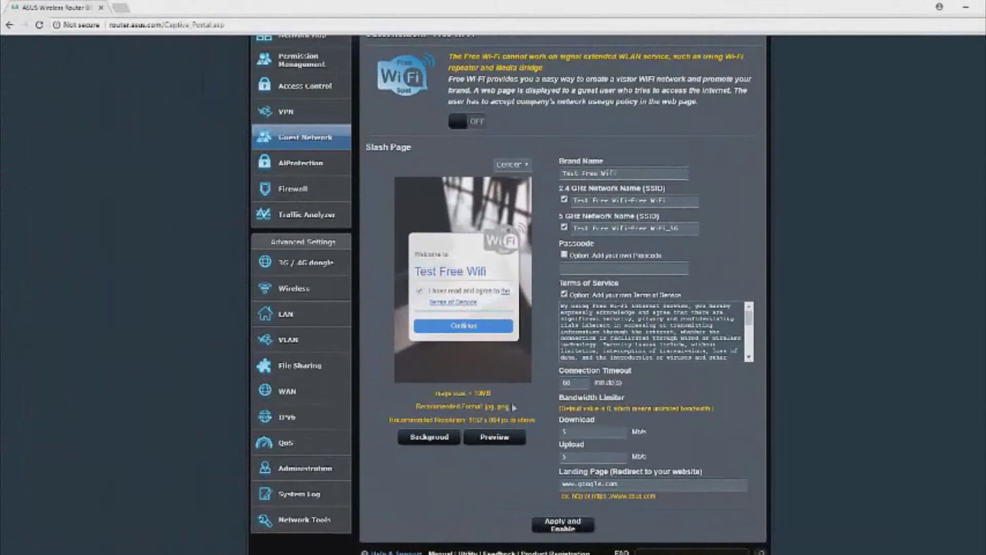
left_click(455, 434)
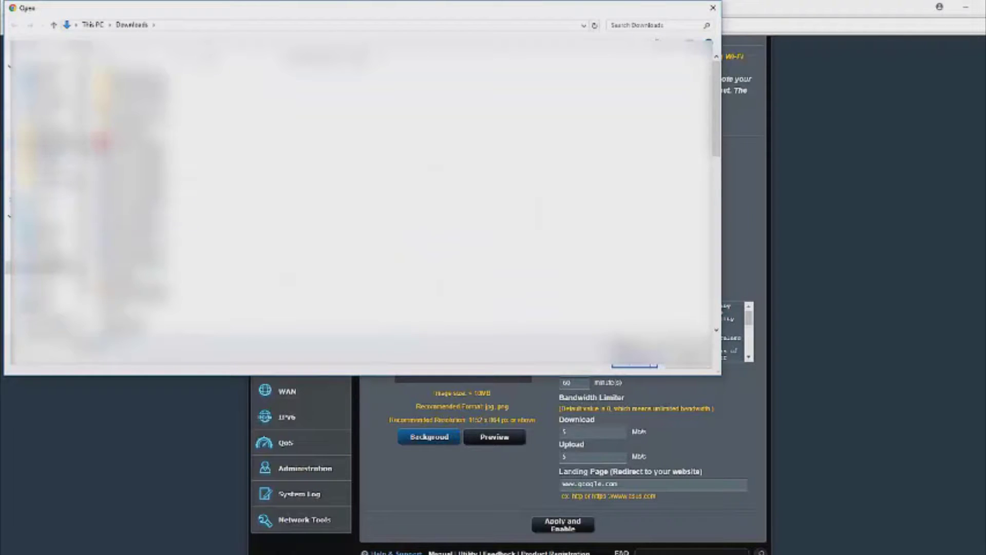
left_click(51, 120)
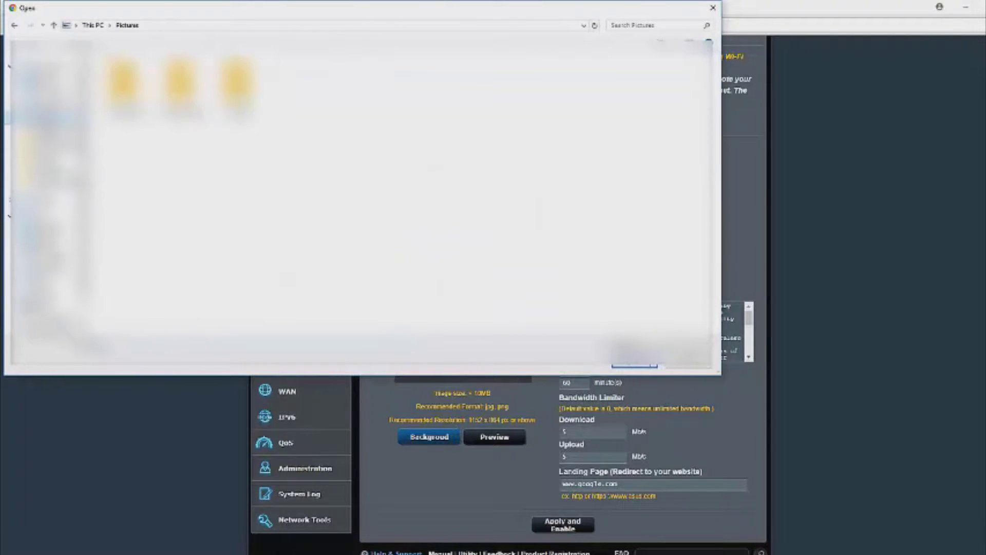
double_click(125, 83)
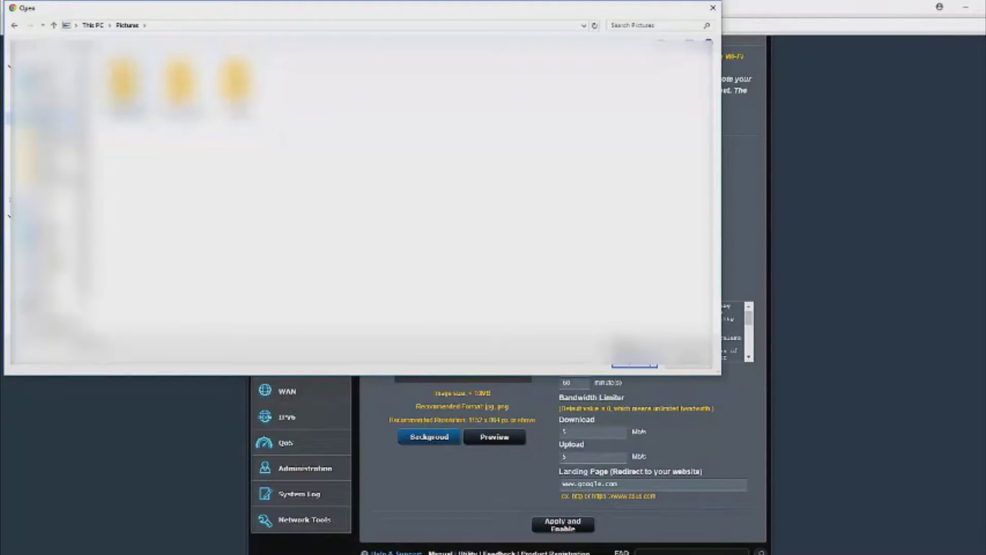
left_click(127, 25)
double_click(180, 82)
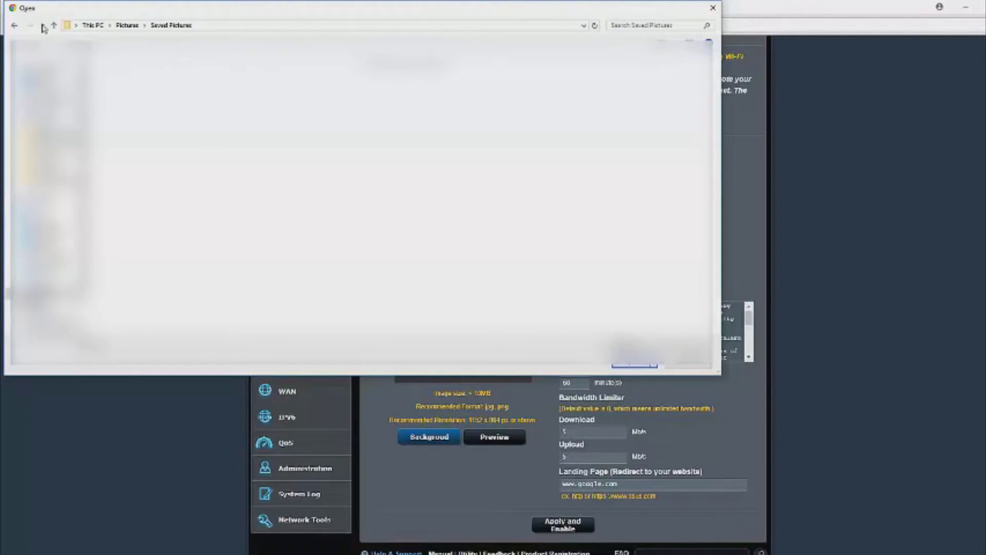
left_click(30, 78)
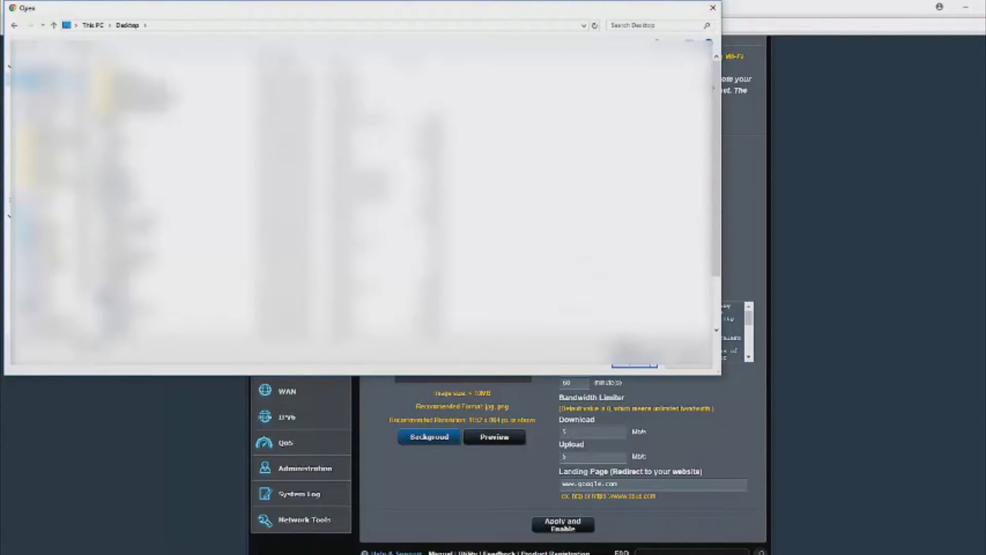
left_click(713, 7)
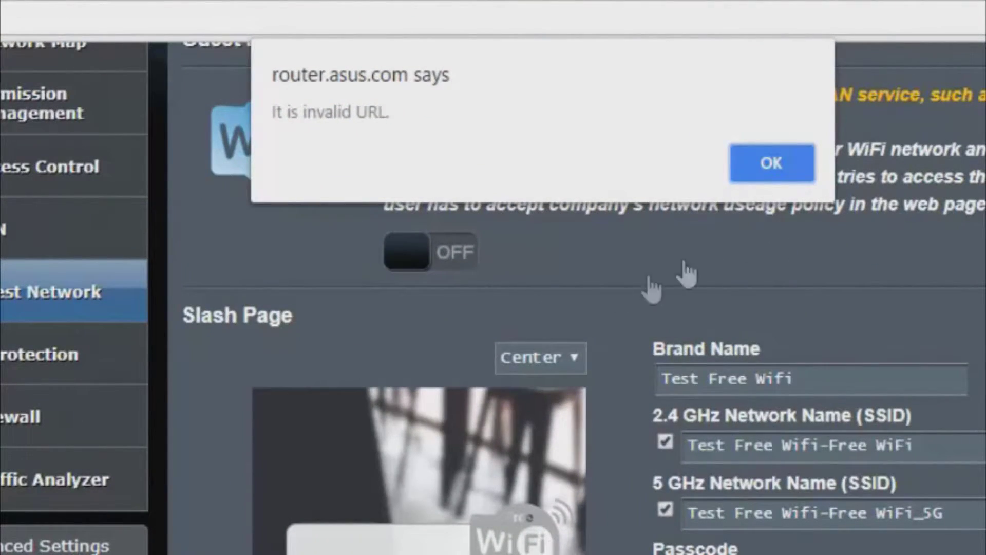
left_click(784, 160)
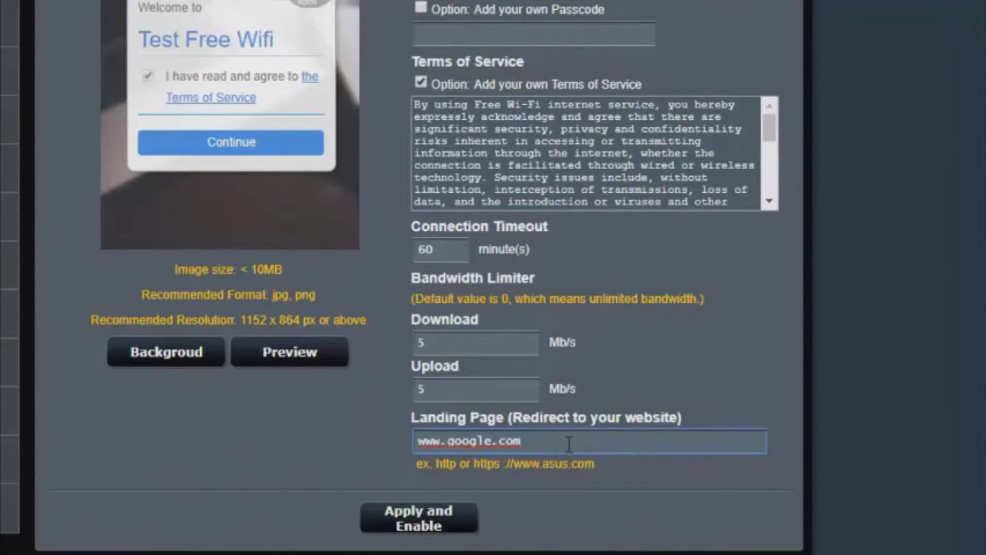
left_click_drag(563, 442, 492, 442)
key("ctrl+a")
type("http:")
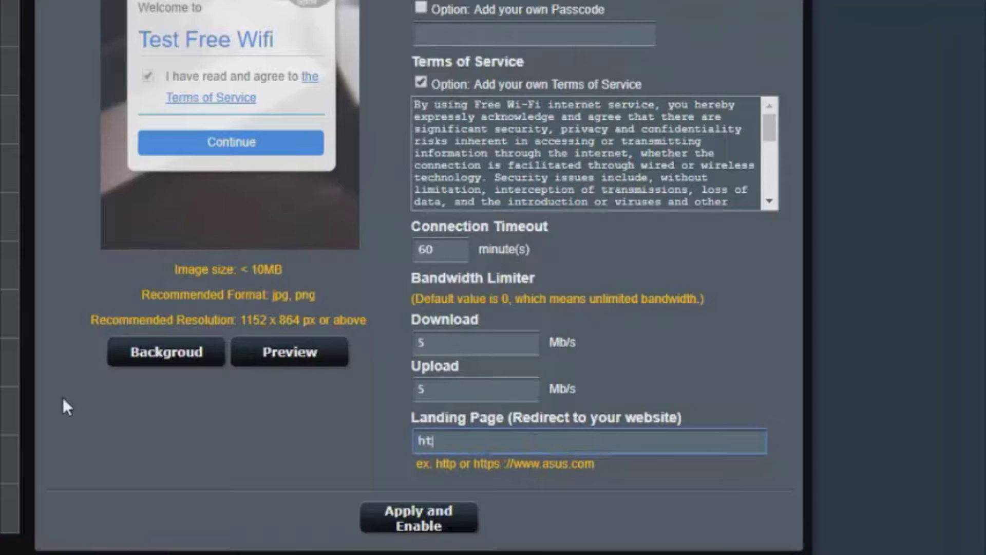
type("//www.google.com")
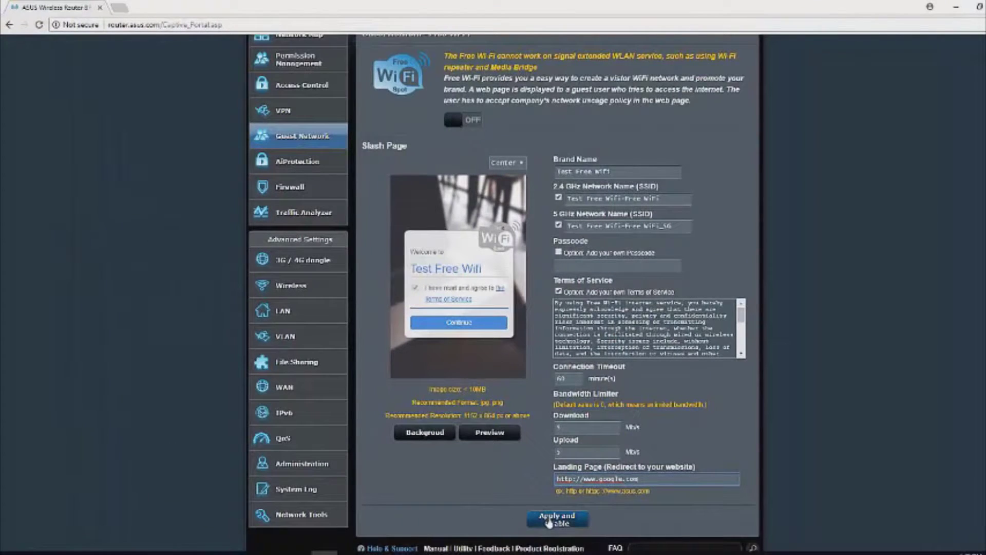
left_click(549, 522)
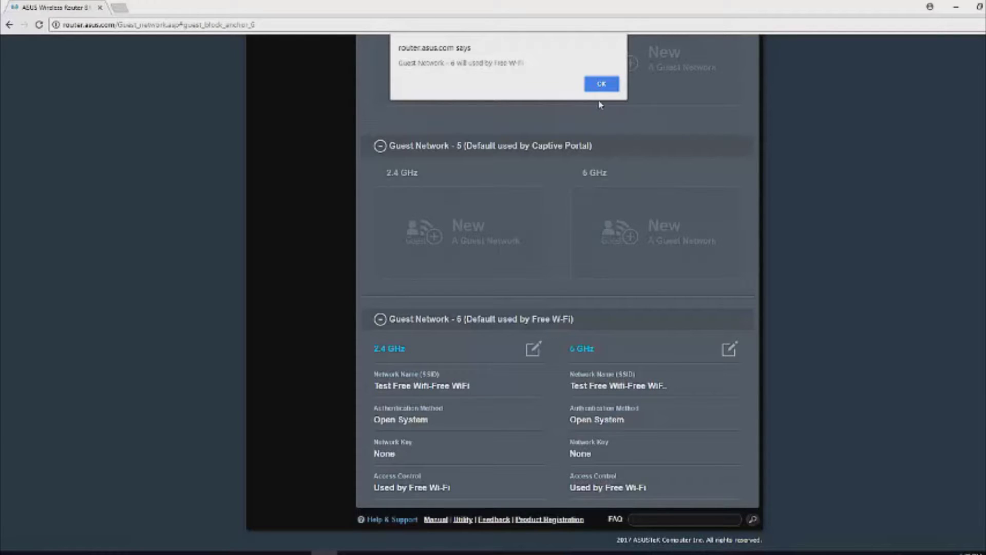
Confirm that Free Wi-Fi will use Guest Network 6.
left_click(601, 85)
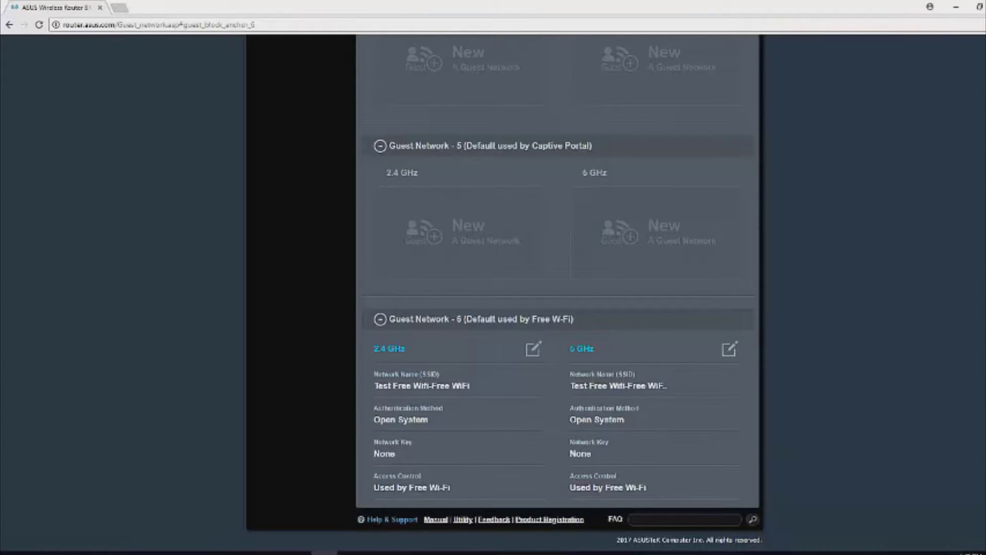
scroll(501, 293, "up", 10)
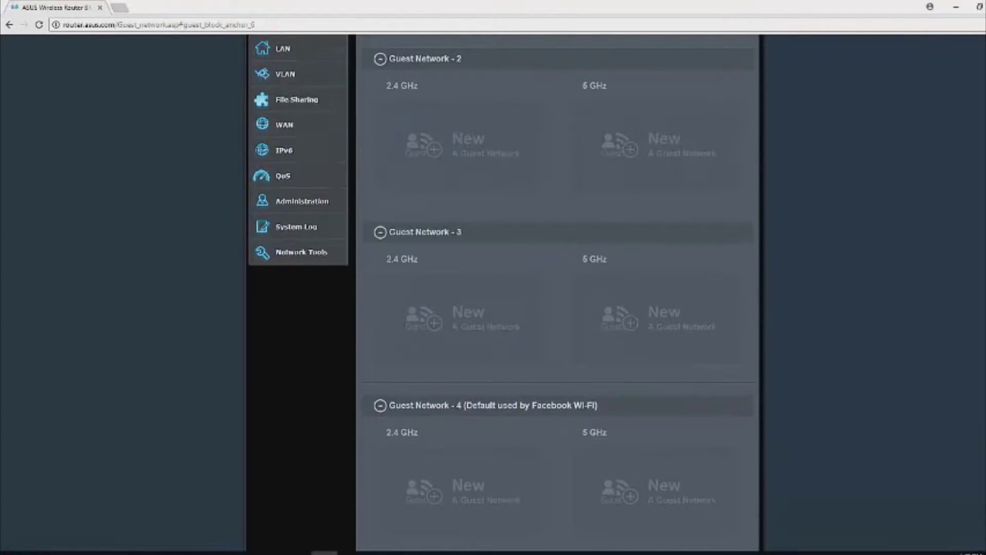
scroll(557, 292, "up", 4)
scroll(504, 293, "up", 2)
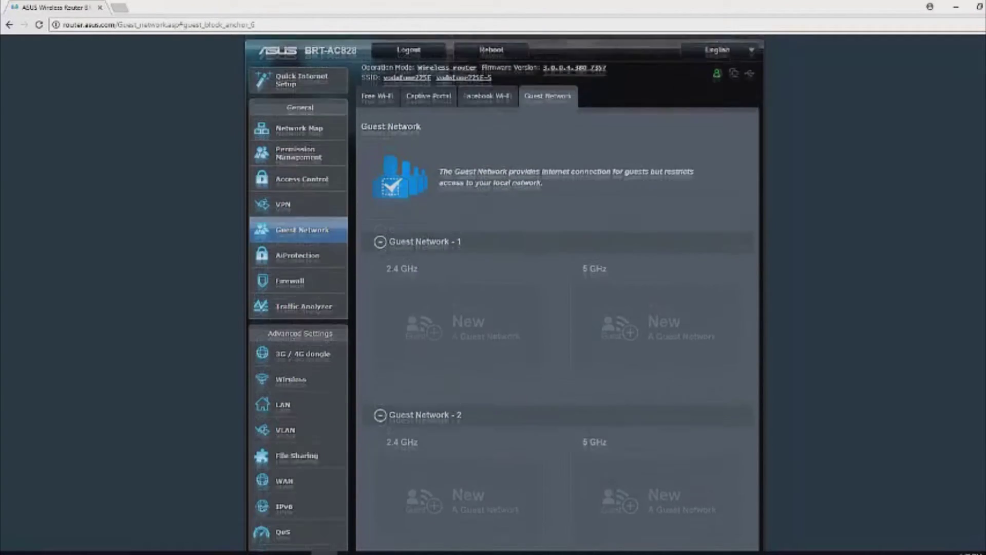
Return to Guest Network and start the Captive Portal setup wizard.
left_click(283, 240)
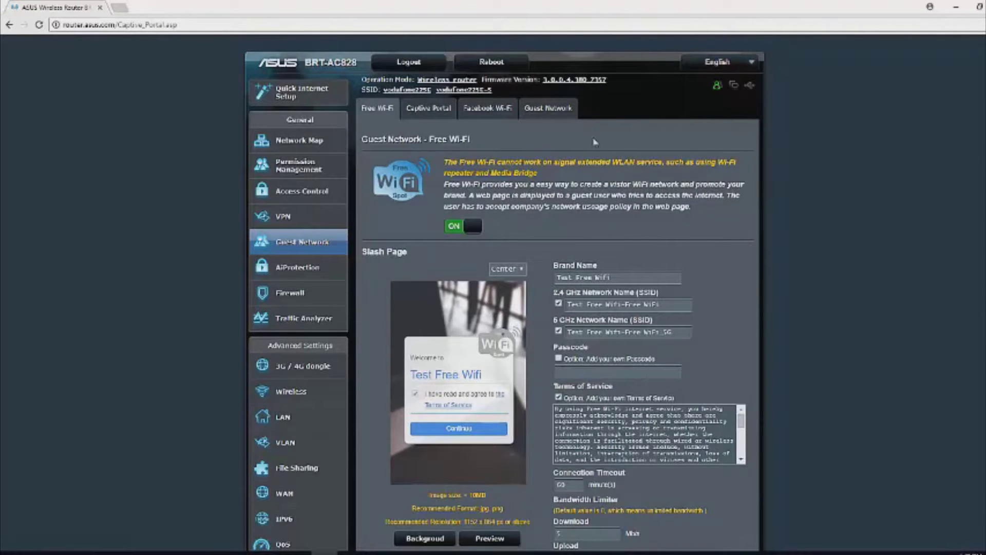
scroll(504, 292, "down", 3)
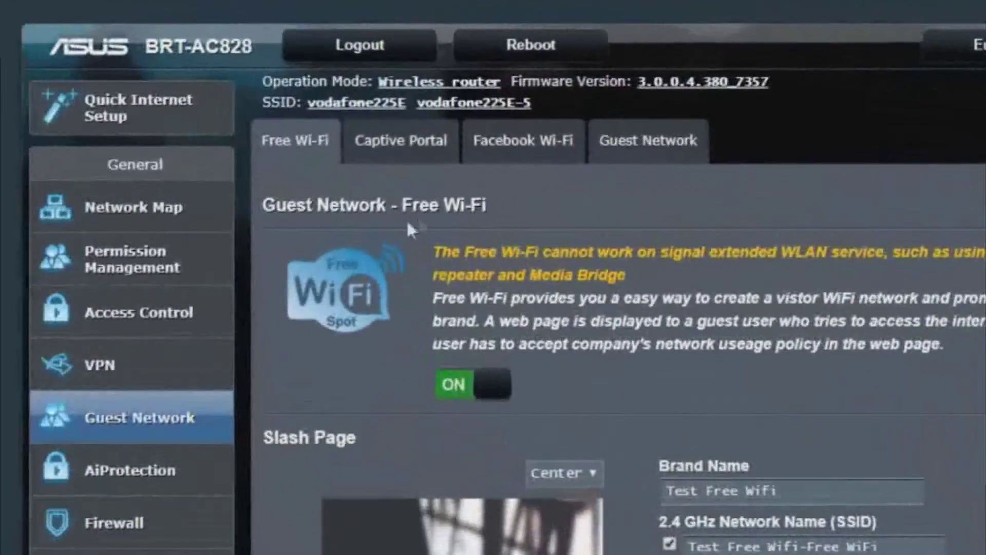
left_click(422, 149)
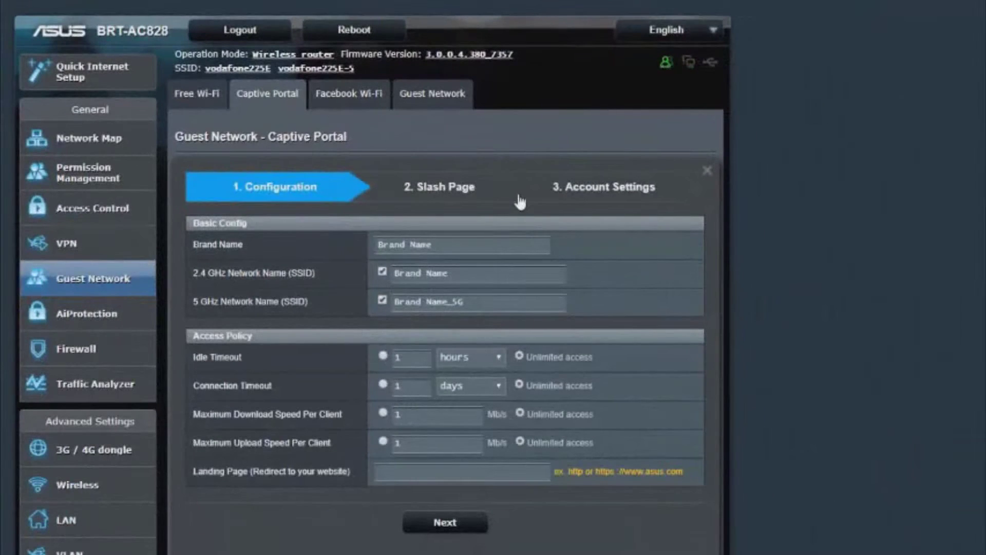
Name the portal 'Test Captive Portal' and set a 25-minute connection timeout.
triple_click(465, 244)
type("Test")
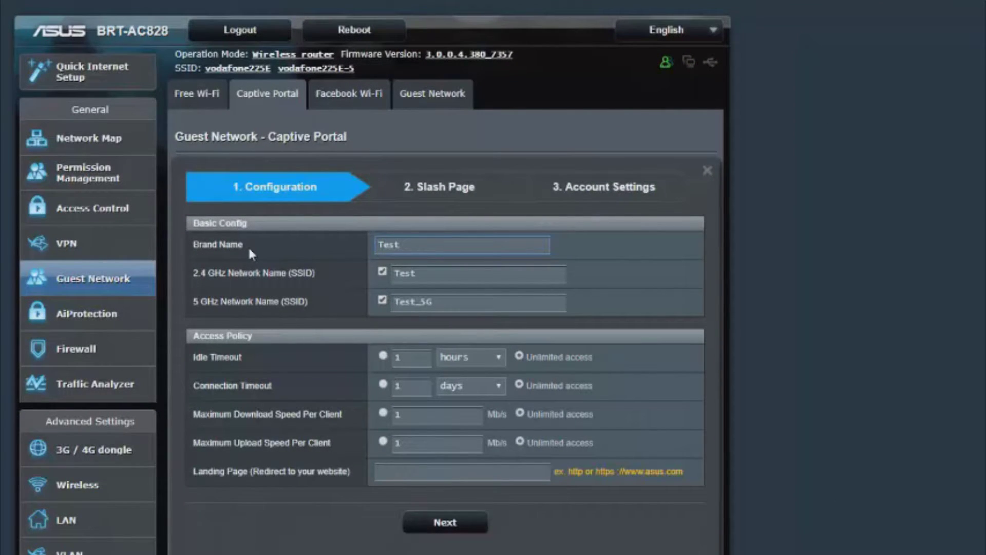
type("Captive Port")
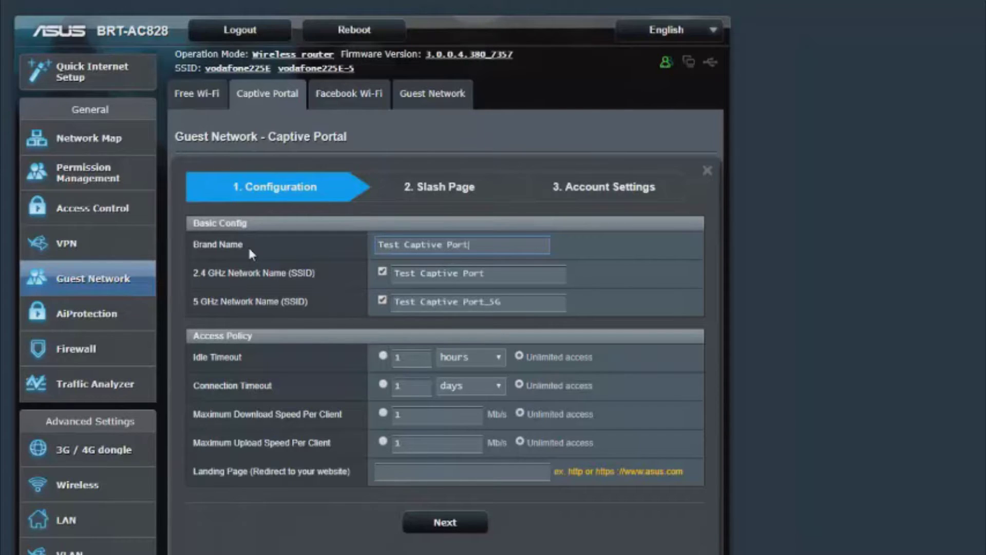
type("al")
left_click(456, 386)
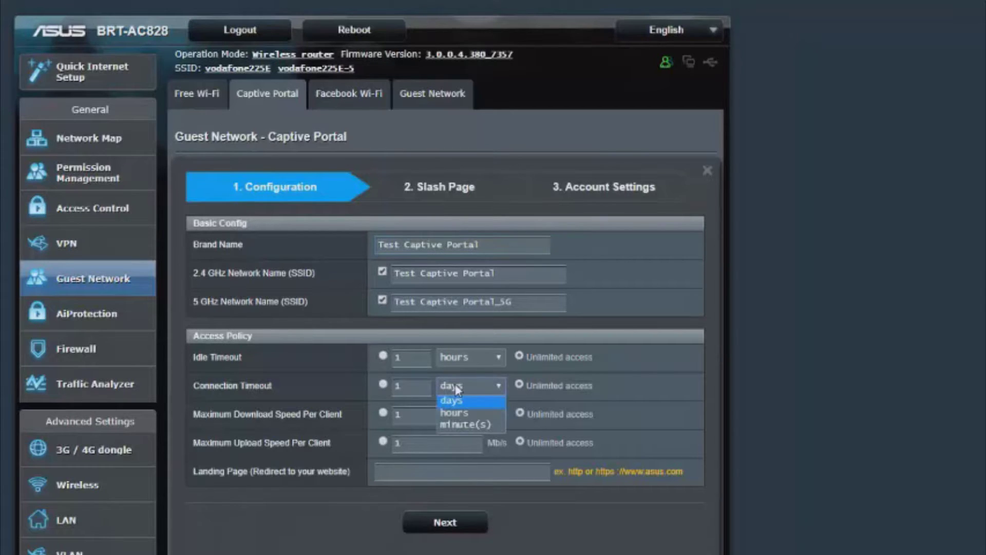
left_click(458, 423)
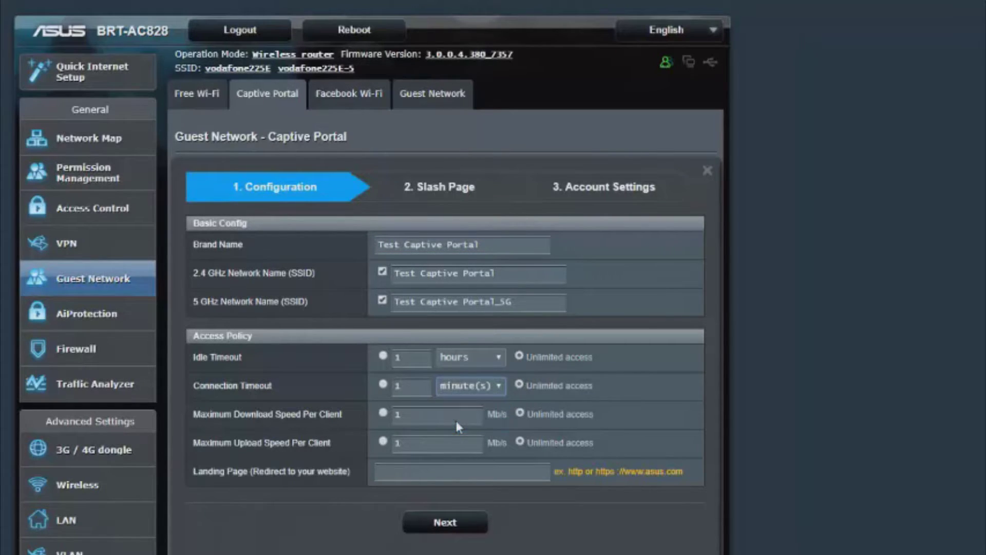
left_click(383, 384)
type("25")
type("5")
double_click(420, 445)
type("5")
left_click(434, 471)
type("http://www.asus.com")
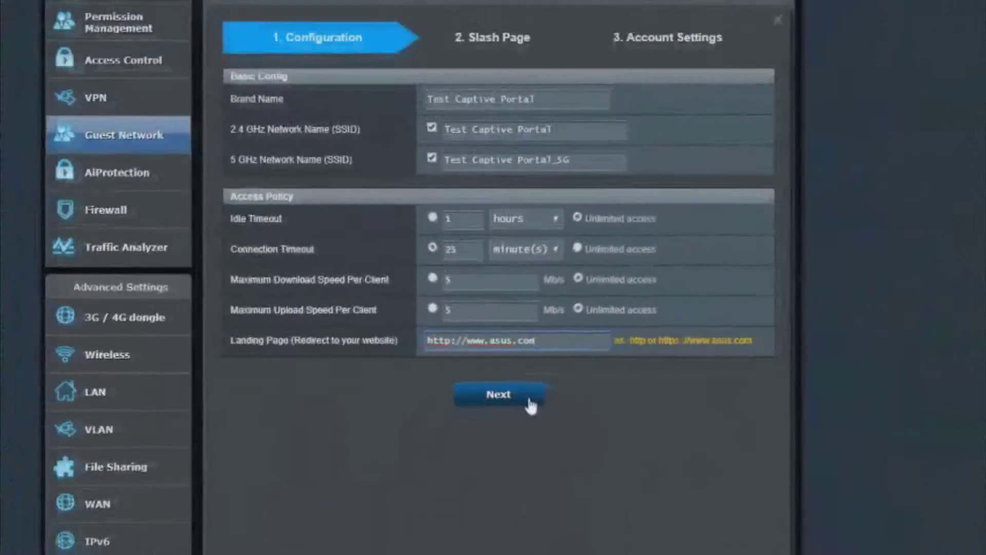
left_click(556, 417)
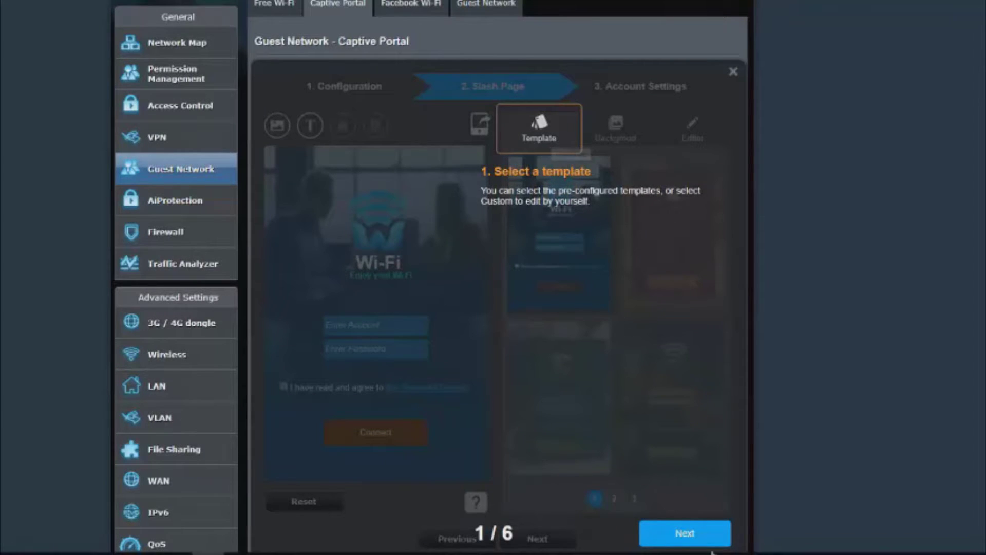
Step through the six splash-page tutorial tips, close them, and select the Wi-Fi heading.
left_click(696, 543)
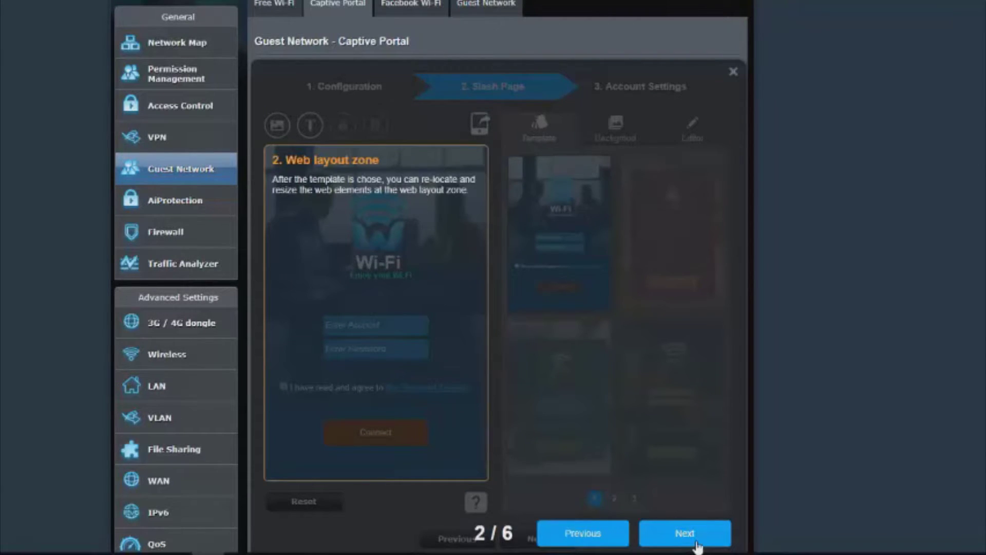
left_click(685, 534)
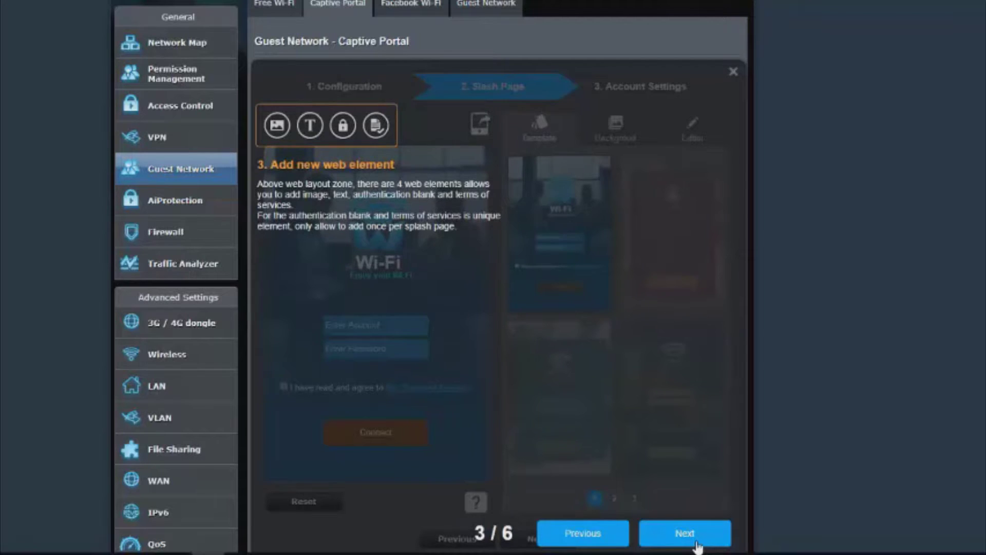
left_click(696, 545)
left_click(697, 545)
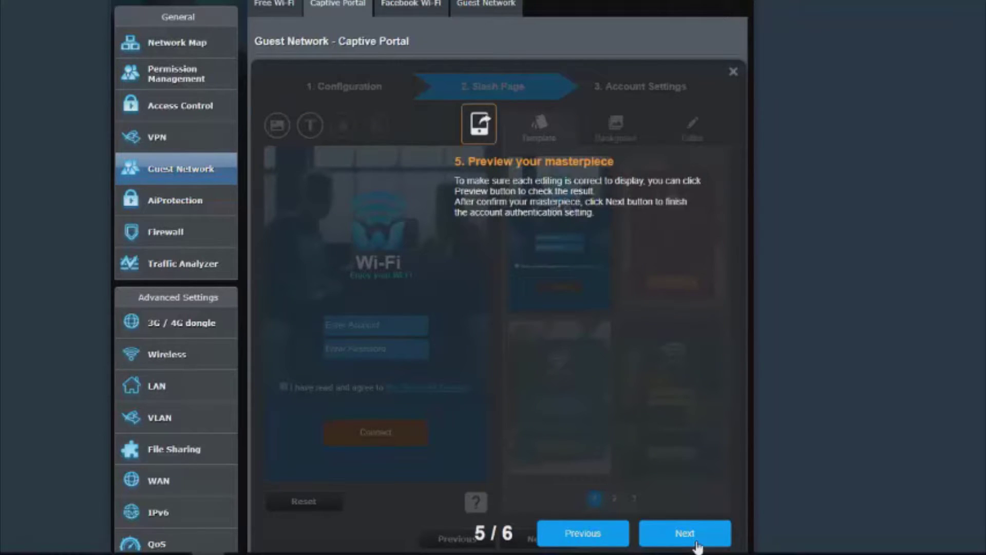
left_click(698, 546)
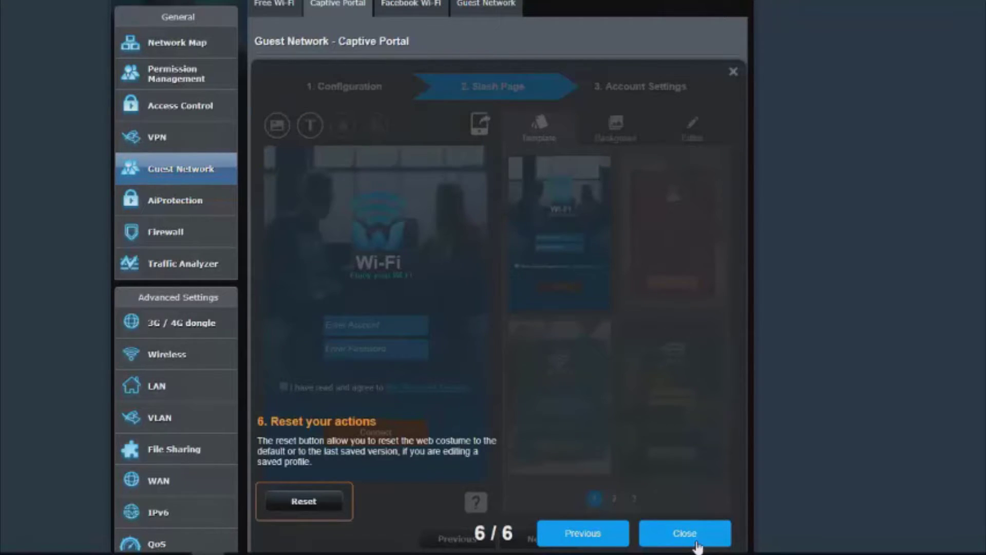
left_click(697, 545)
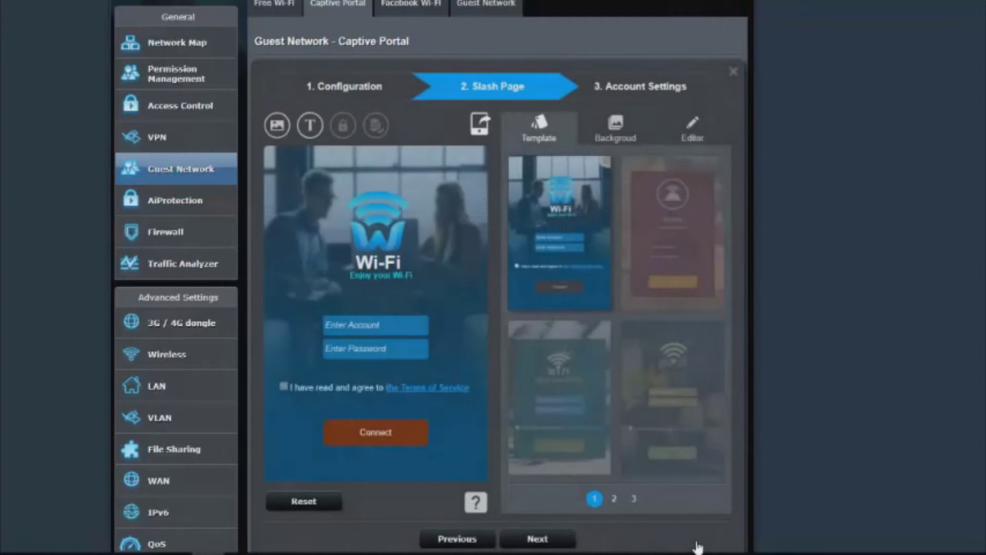
left_click(373, 268)
Retitle the splash heading 'Hotel Free Wifi', enlarge its box, and nudge it into place.
left_click(534, 239)
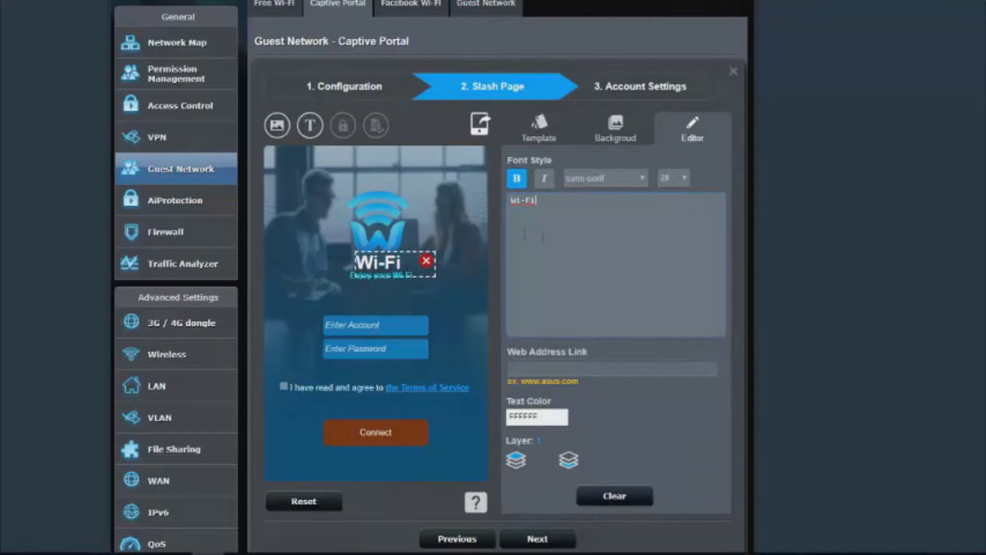
key("ctrl+a")
type("Hotel")
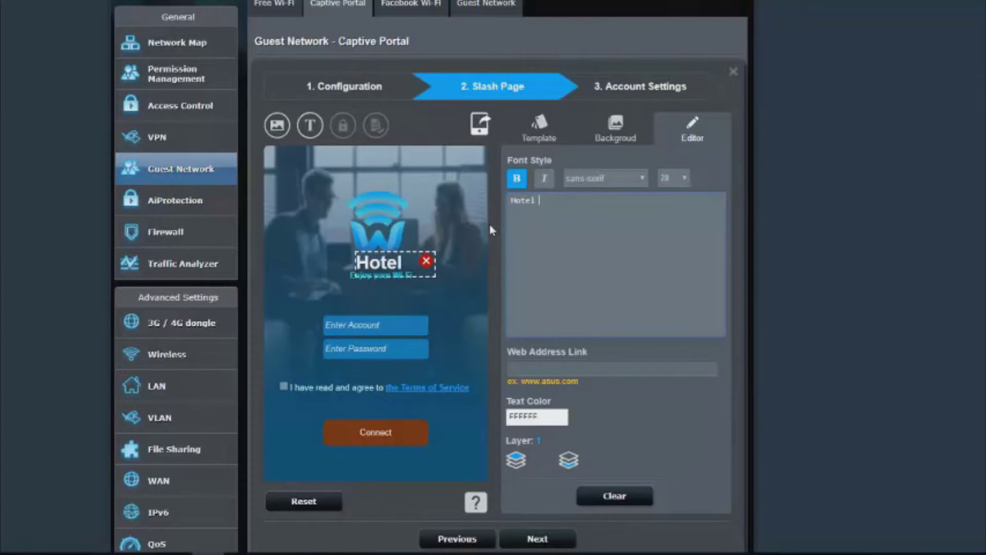
type(" Free Wifi")
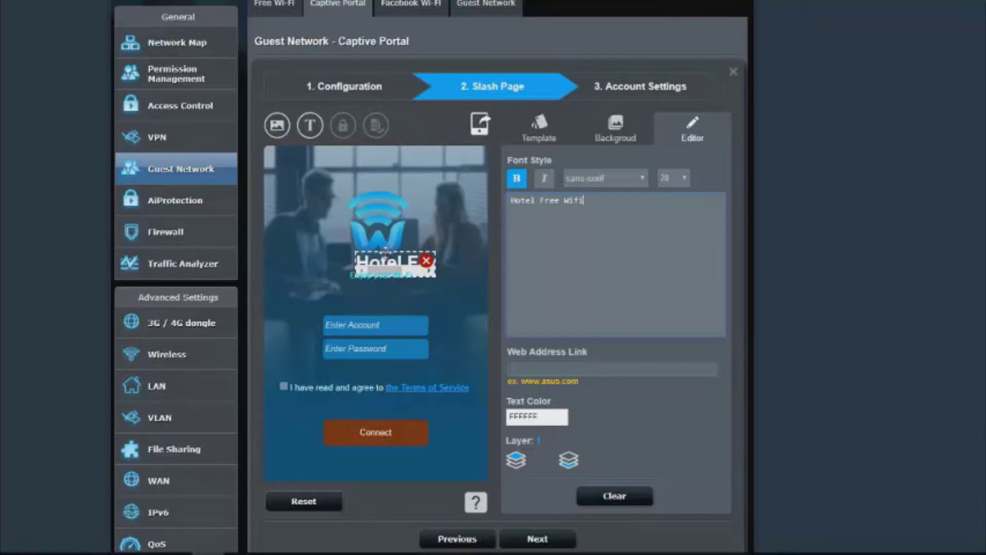
left_click_drag(428, 274, 370, 264)
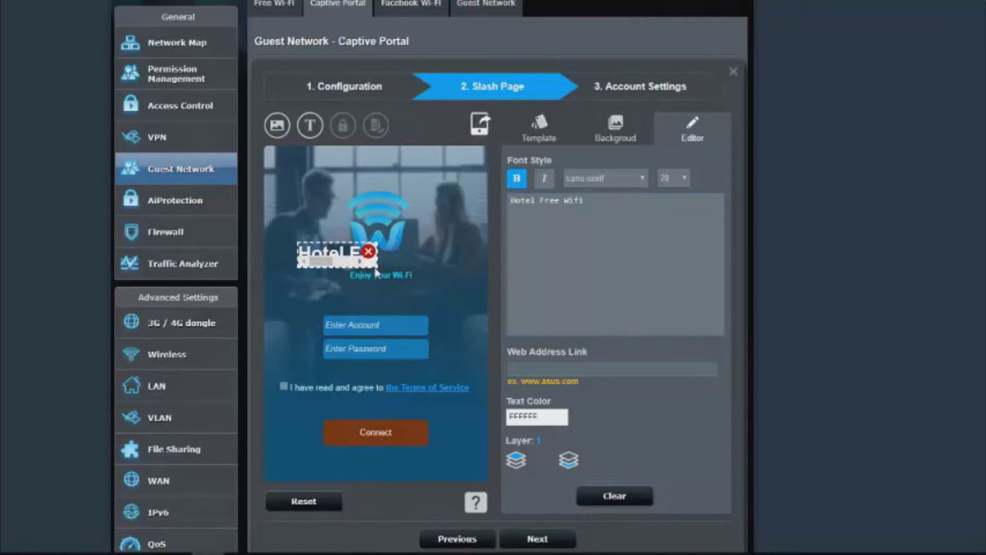
left_click_drag(377, 267, 465, 272)
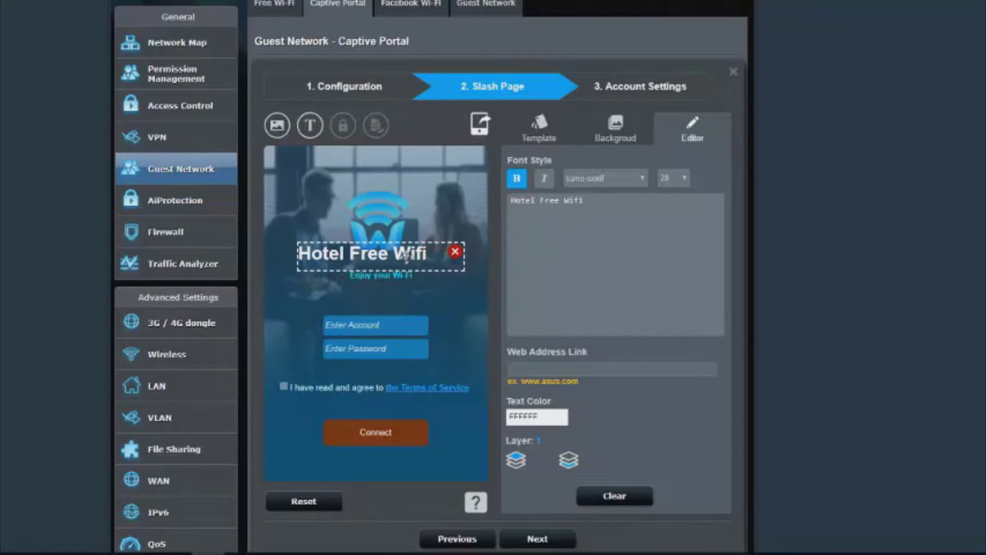
left_click_drag(410, 259, 420, 266)
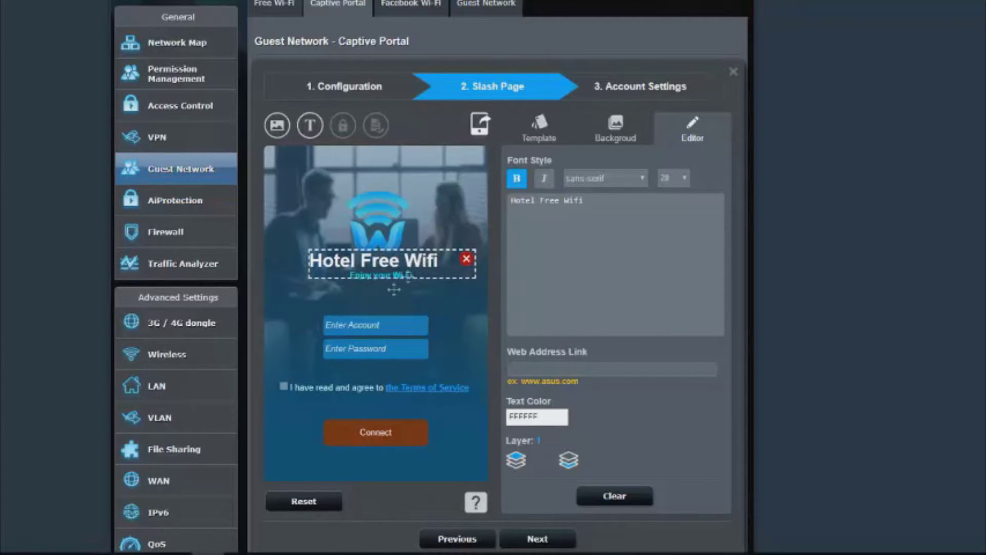
left_click(391, 276)
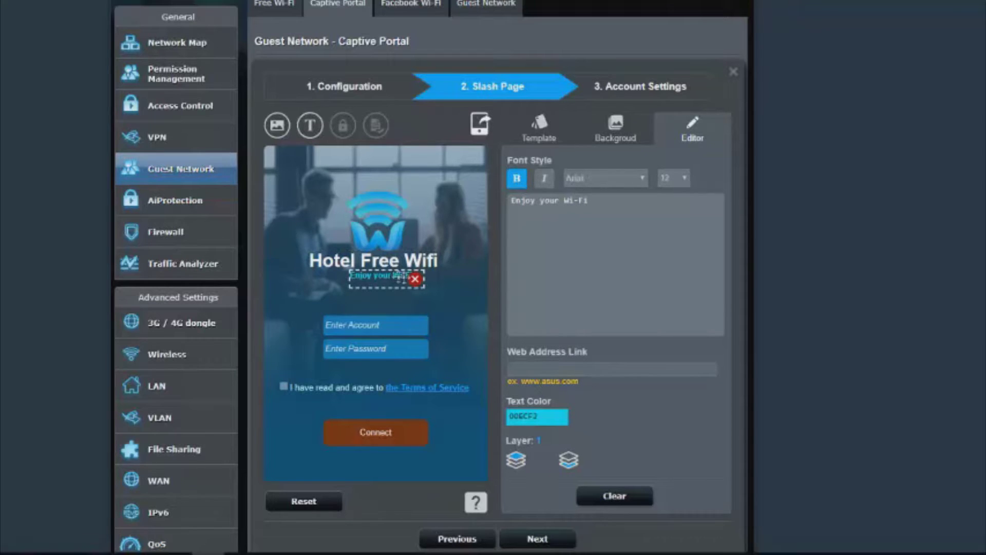
Replace the splash subtitle text with 'Ask at reception if you need a login'.
left_click_drag(643, 220, 312, 185)
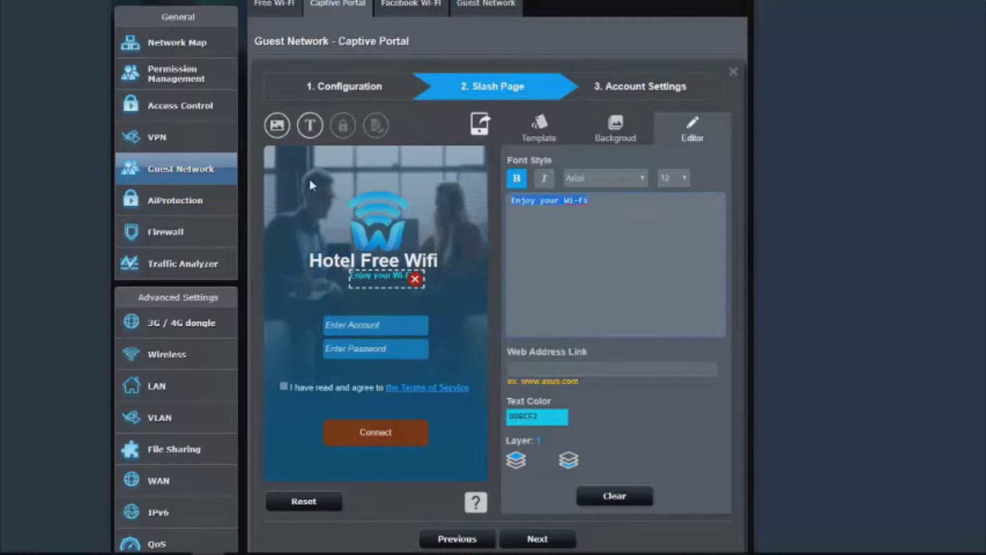
key("BackSpace")
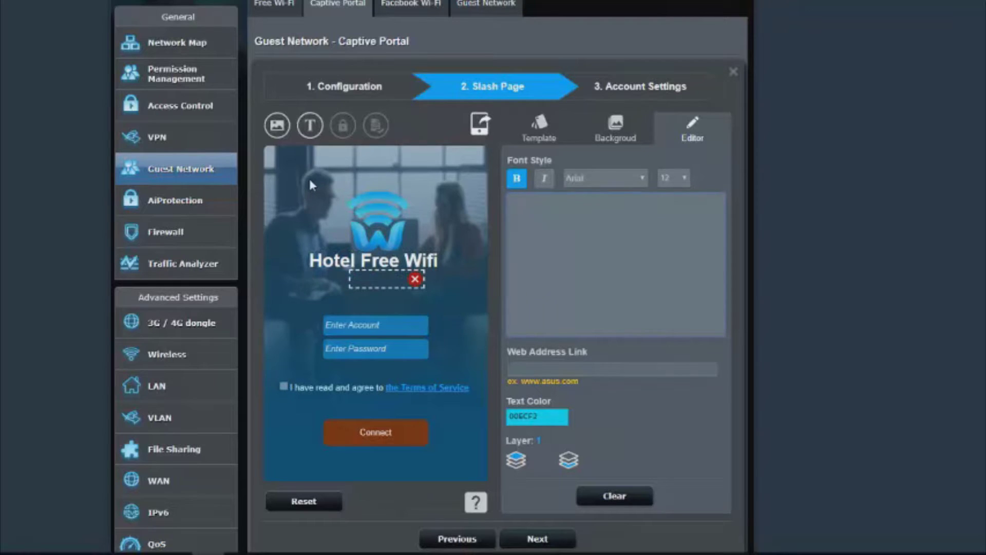
type("Ask at recepti")
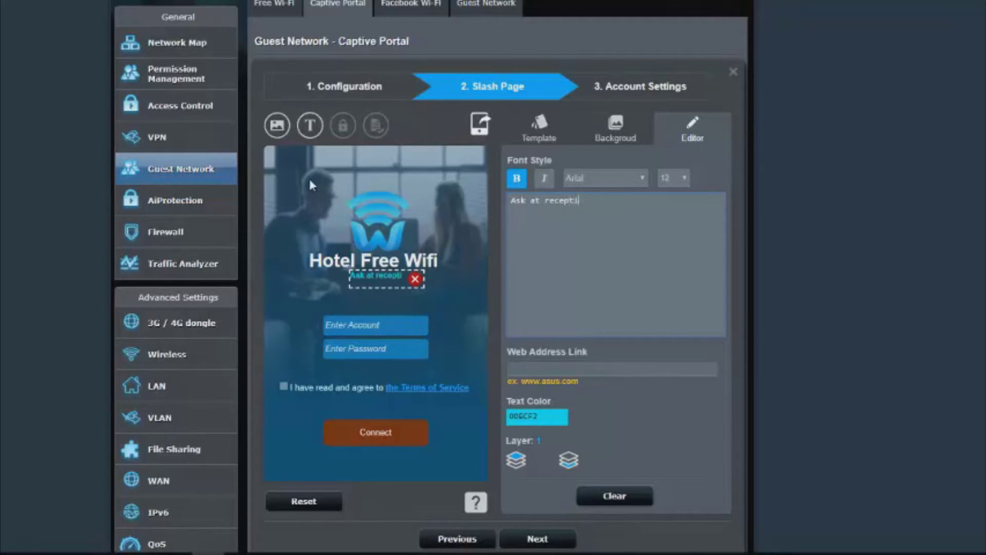
type("on ig ")
type("f you need ")
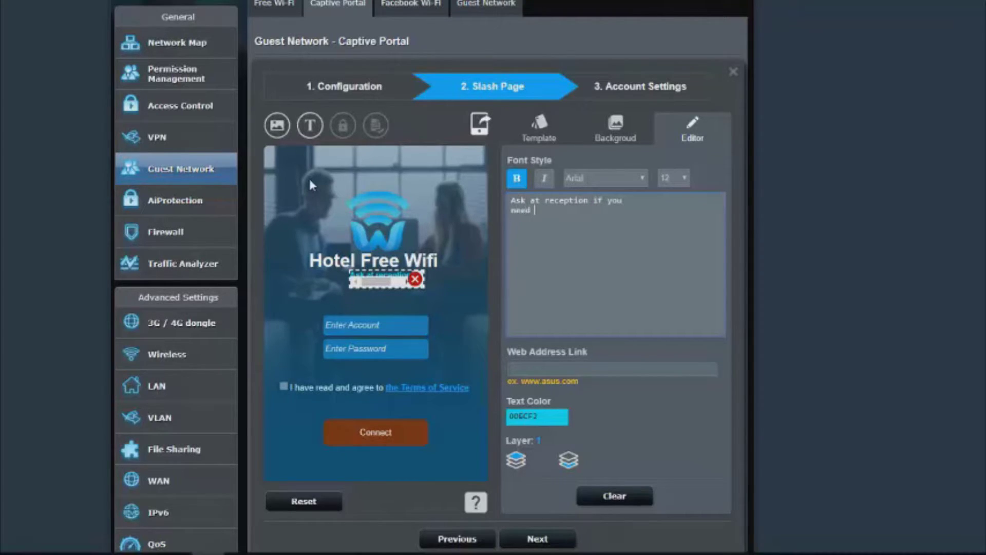
type("a")
key("BackSpace")
key("BackSpace")
key("BackSpace")
key("BackSpace")
type("need a login")
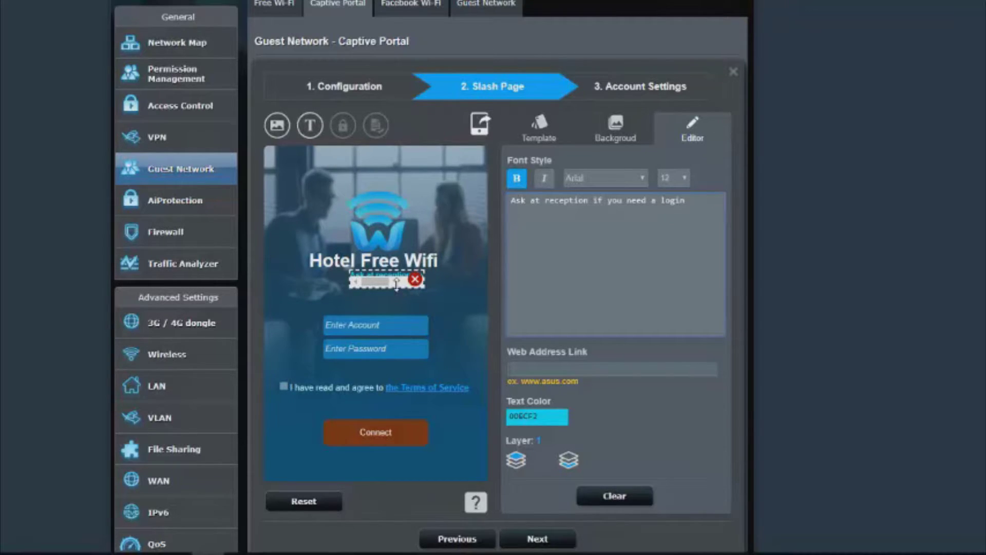
Resize the subtitle box to one line, centre it under the Hotel Free Wifi title, and continue.
left_click_drag(397, 284, 483, 290)
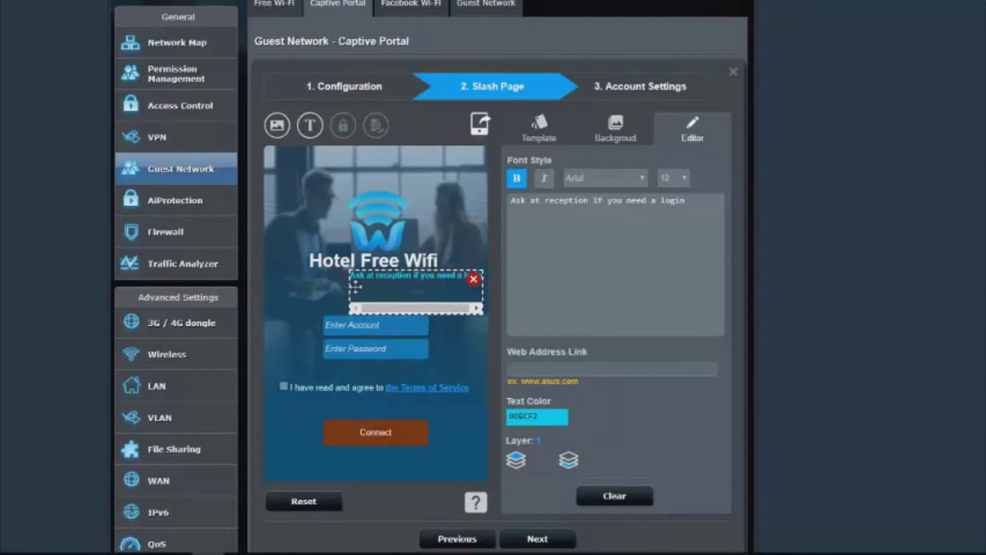
left_click_drag(356, 286, 300, 288)
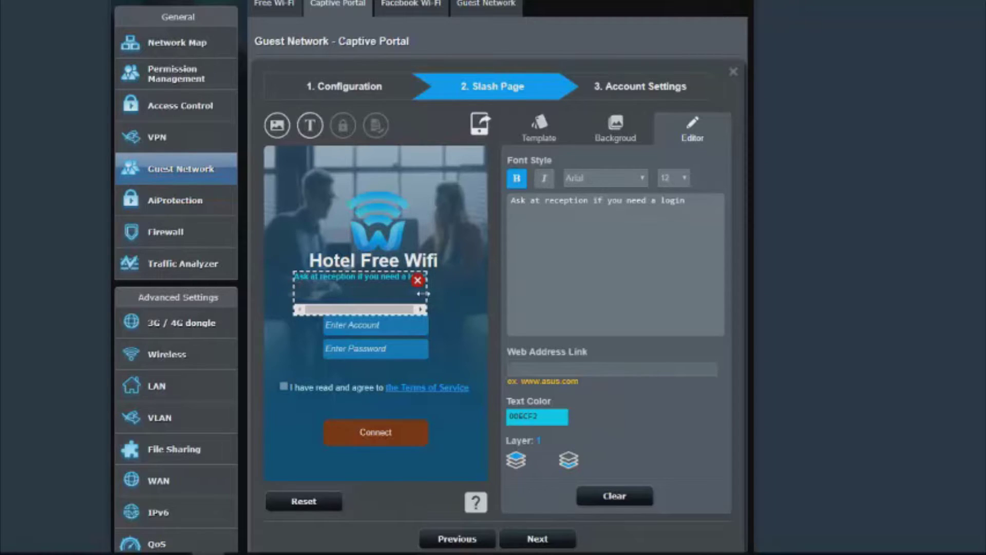
left_click_drag(423, 293, 467, 293)
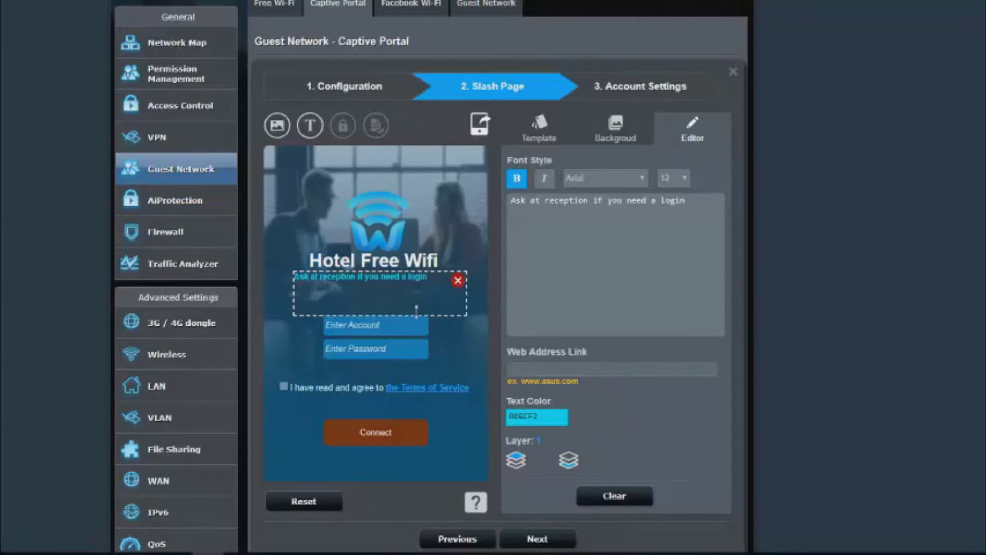
left_click_drag(416, 311, 417, 285)
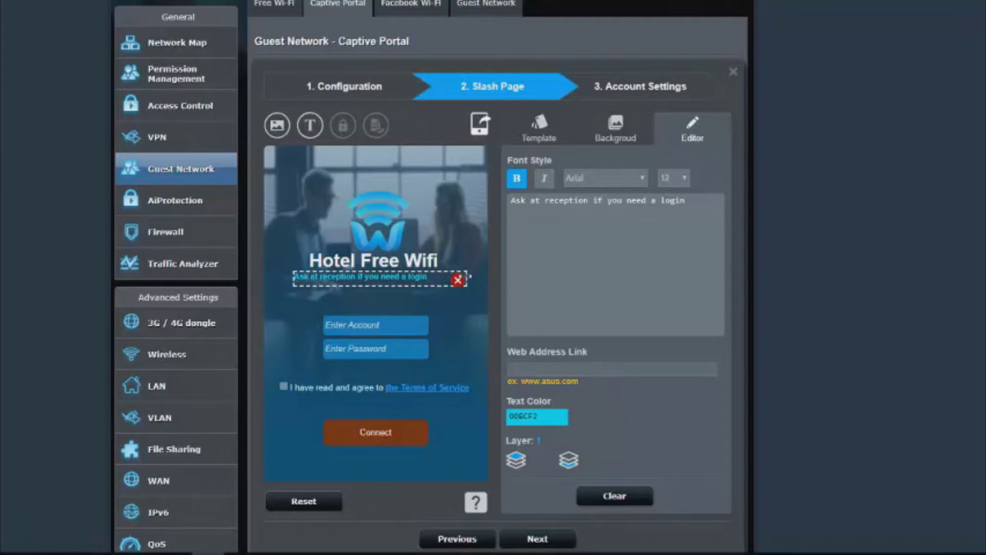
left_click_drag(469, 277, 445, 278)
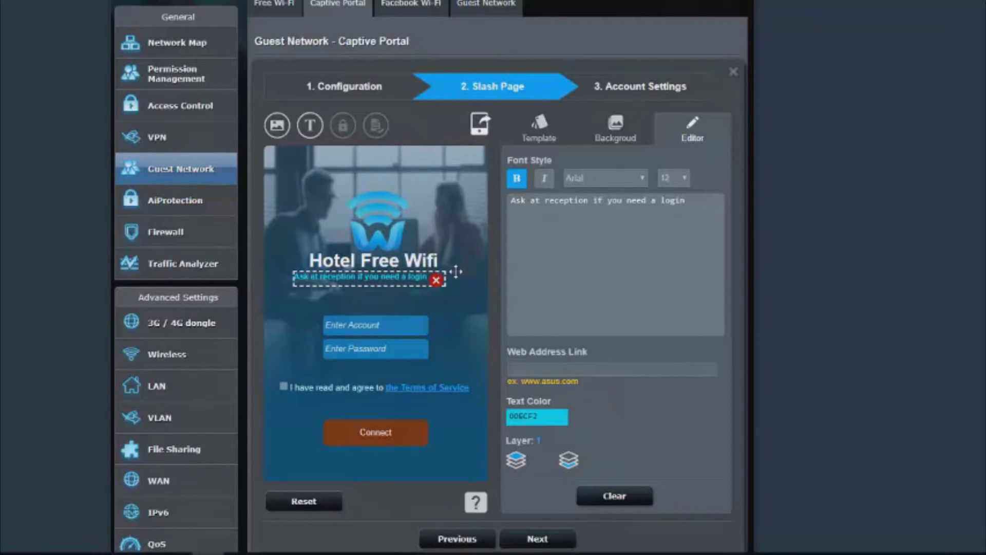
left_click(456, 272)
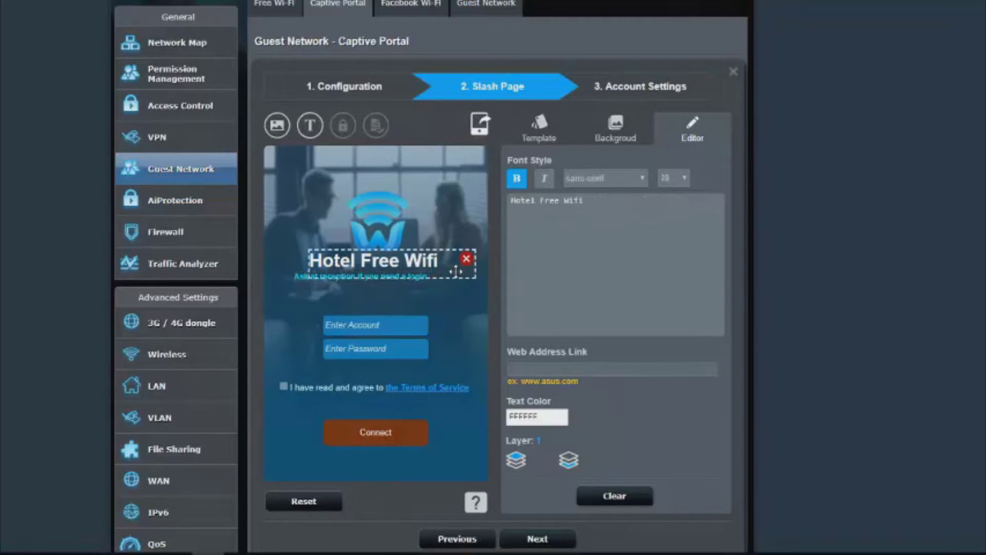
left_click(297, 276)
left_click_drag(298, 277, 319, 280)
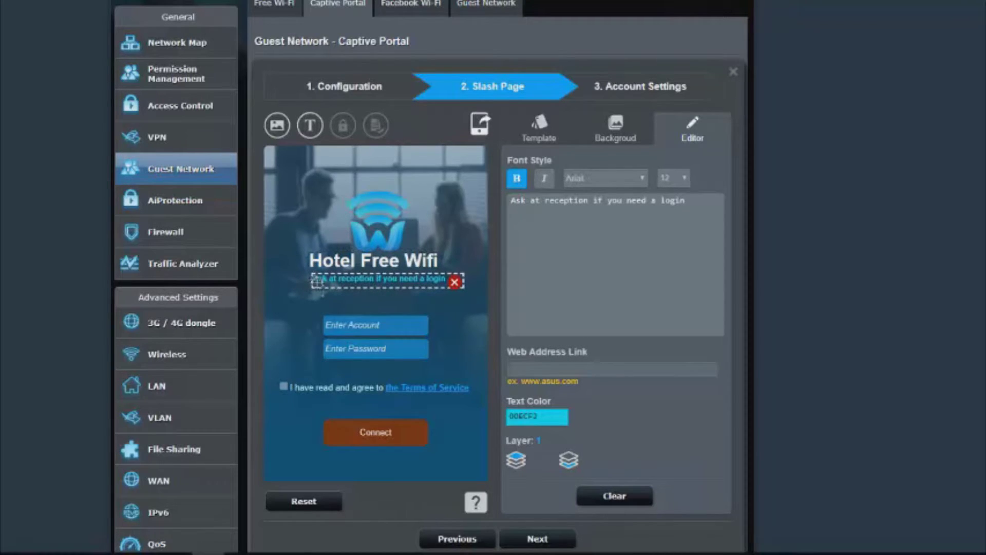
left_click(361, 325)
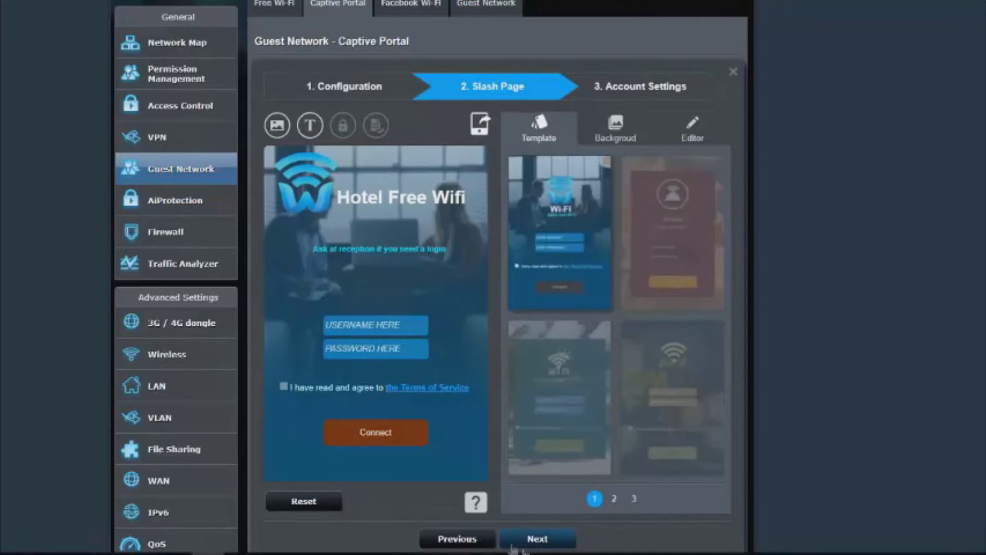
left_click(534, 539)
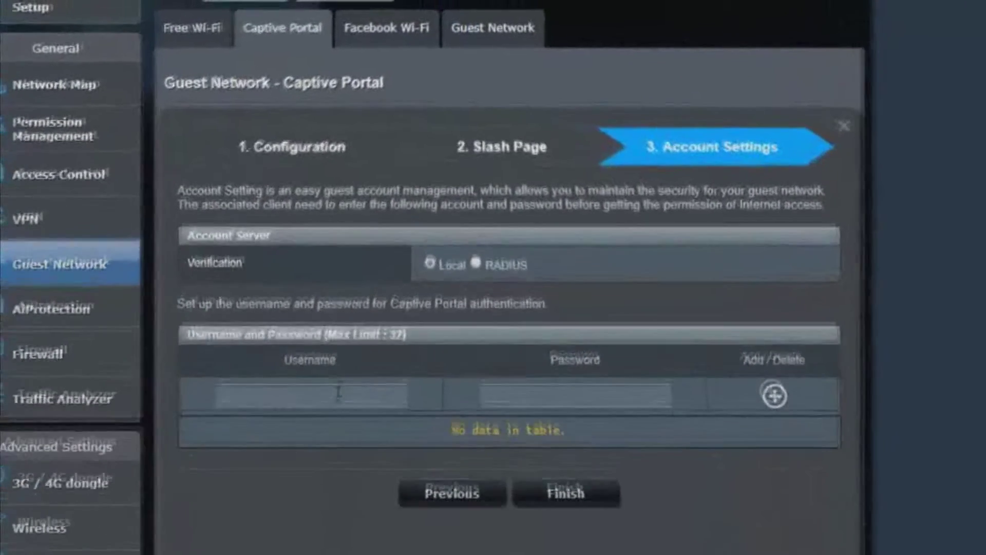
Add a local guest account with username guest123 and its password.
left_click(376, 260)
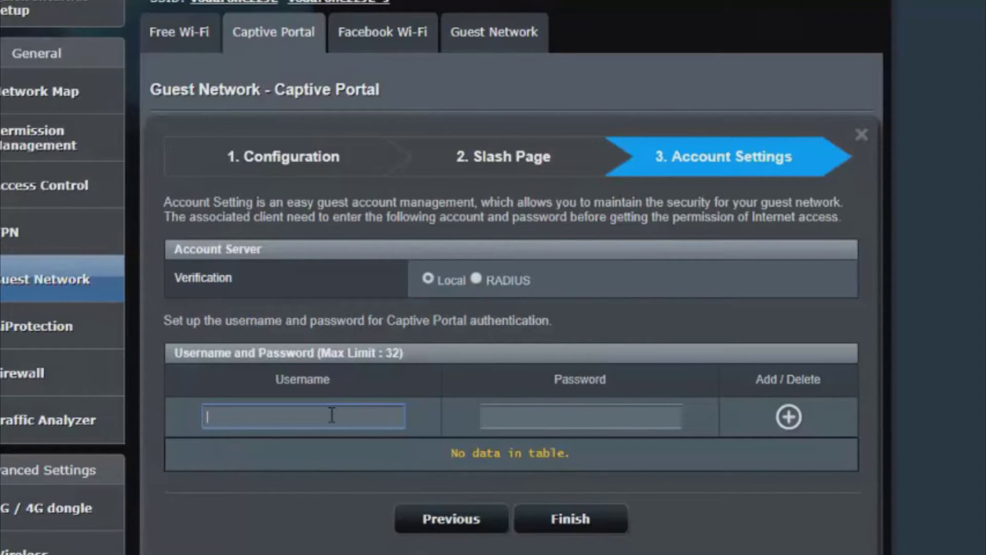
type("guest123")
left_click(505, 420)
type("guest")
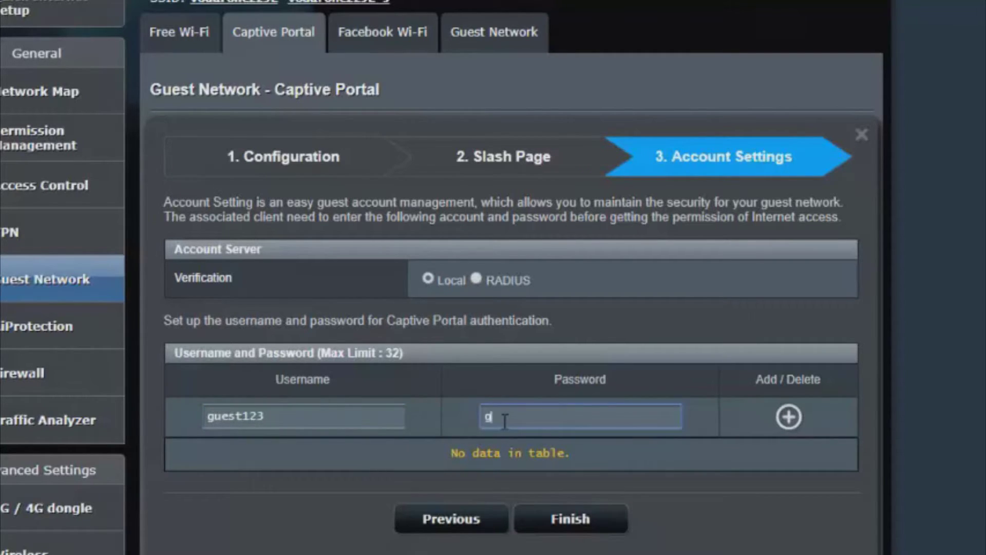
type("123")
left_click(788, 418)
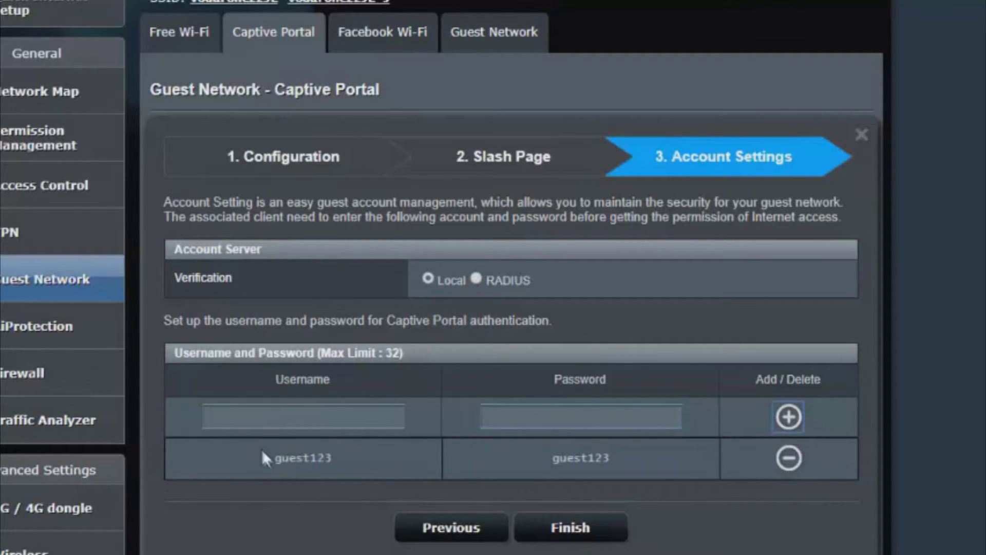
Add a second local guest account with username guest456 and its password.
left_click(341, 410)
type("guest456")
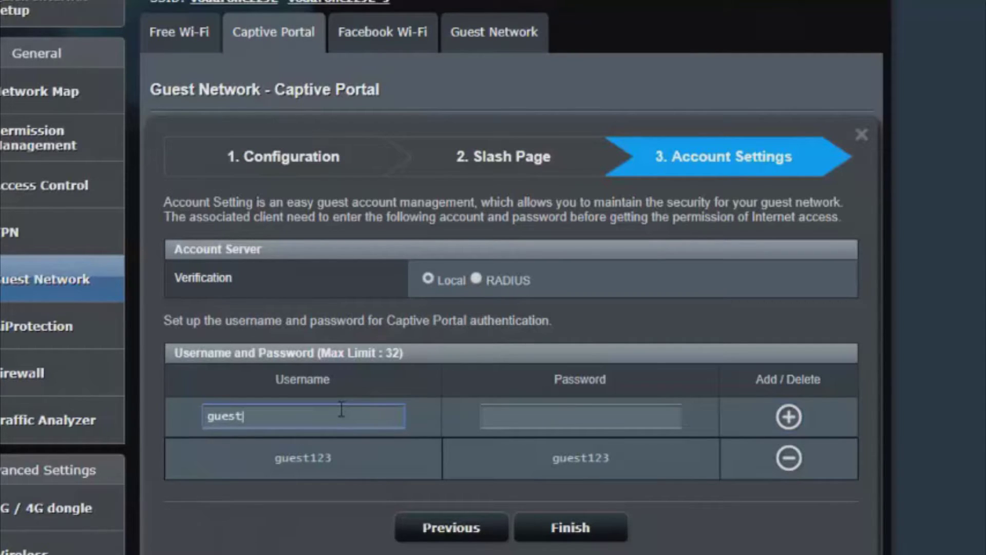
left_click(578, 426)
type("guest456")
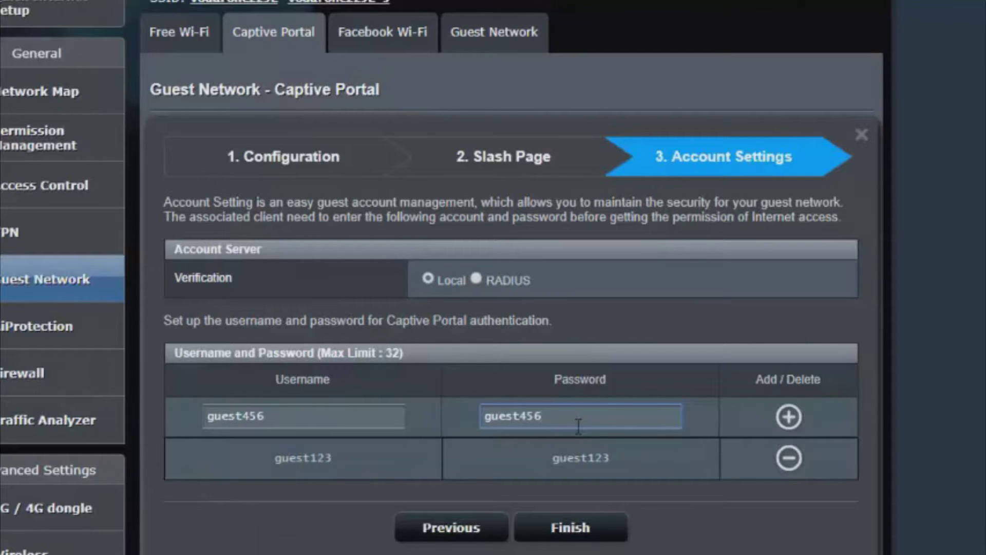
left_click(787, 419)
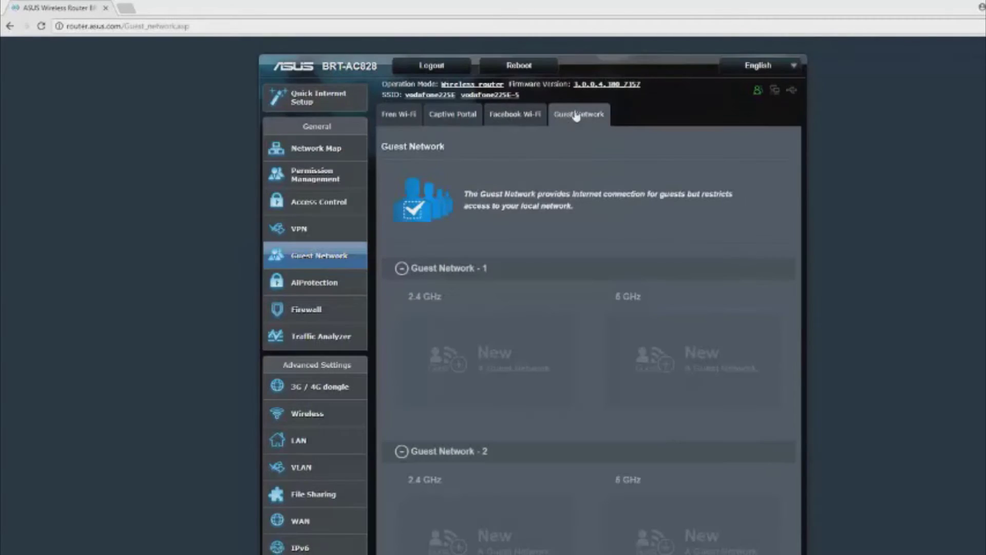
Review the Free Wi-Fi portal settings, then show the Facebook Wi-Fi guest options.
scroll(579, 114, "down", 13)
scroll(591, 185, "down", 4)
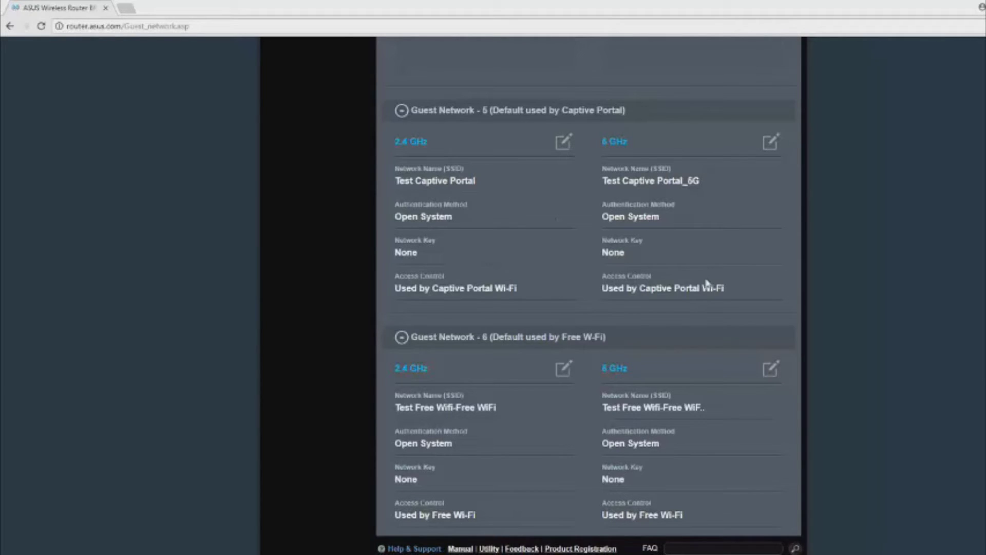
scroll(821, 310, "up", 3)
scroll(820, 310, "up", 14)
left_click(398, 114)
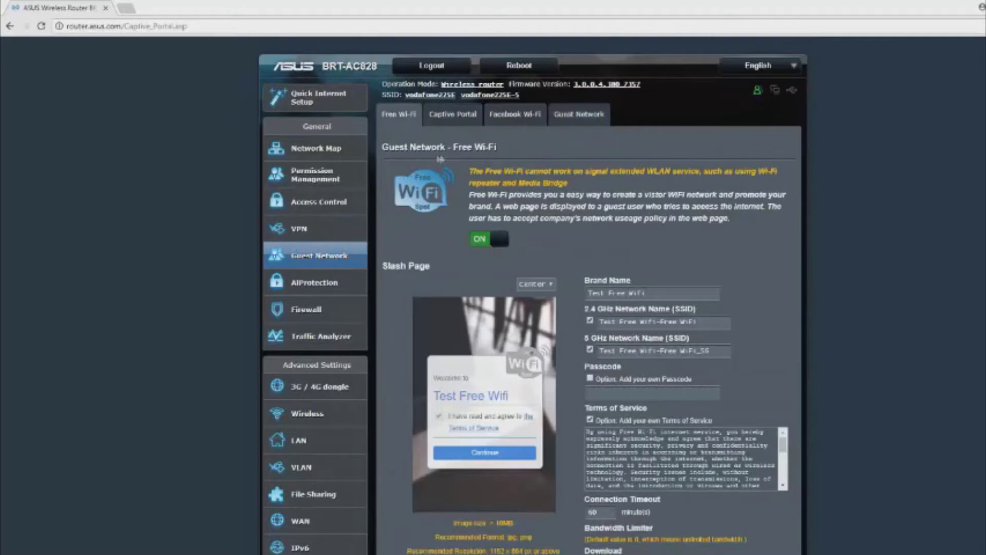
left_click(538, 119)
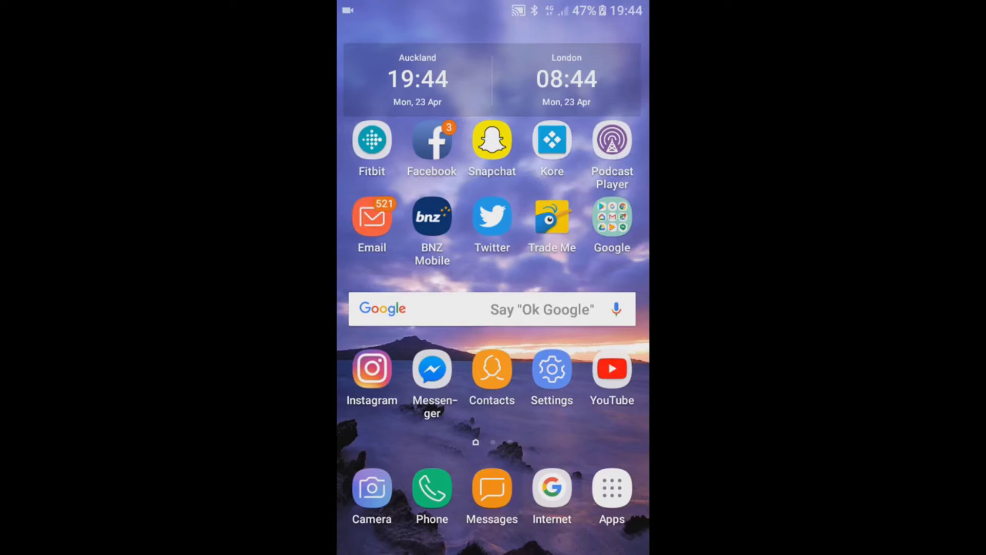
On the phone, join Test Free Wifi-Free WiFi and accept its Terms of Service splash page.
left_click_drag(493, 5, 493, 257)
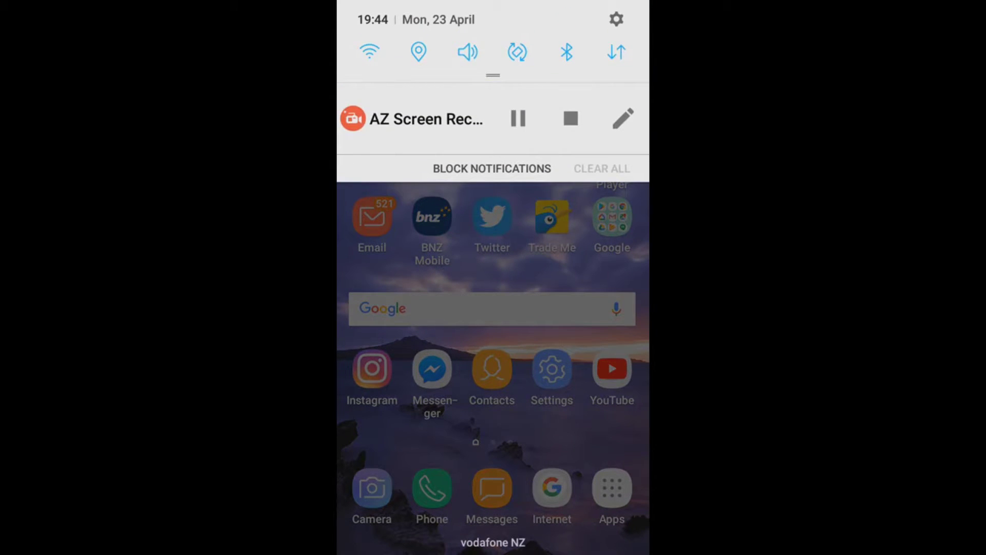
left_click(369, 52)
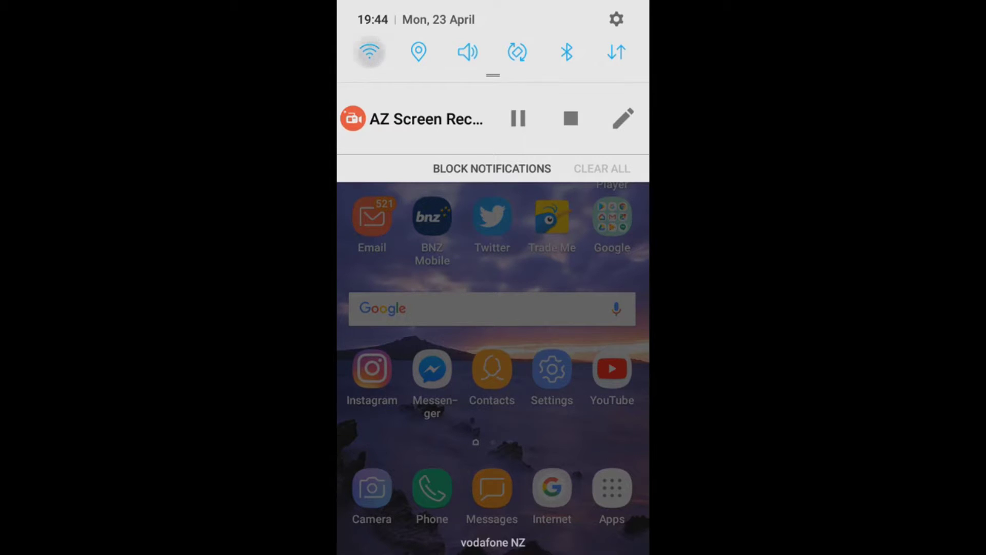
left_click_drag(493, 256, 493, 5)
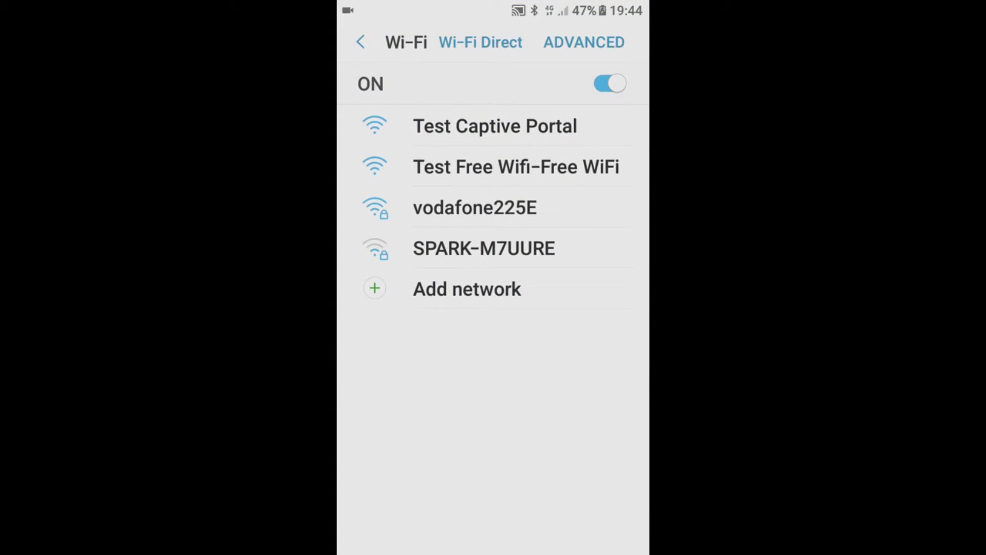
left_click(516, 166)
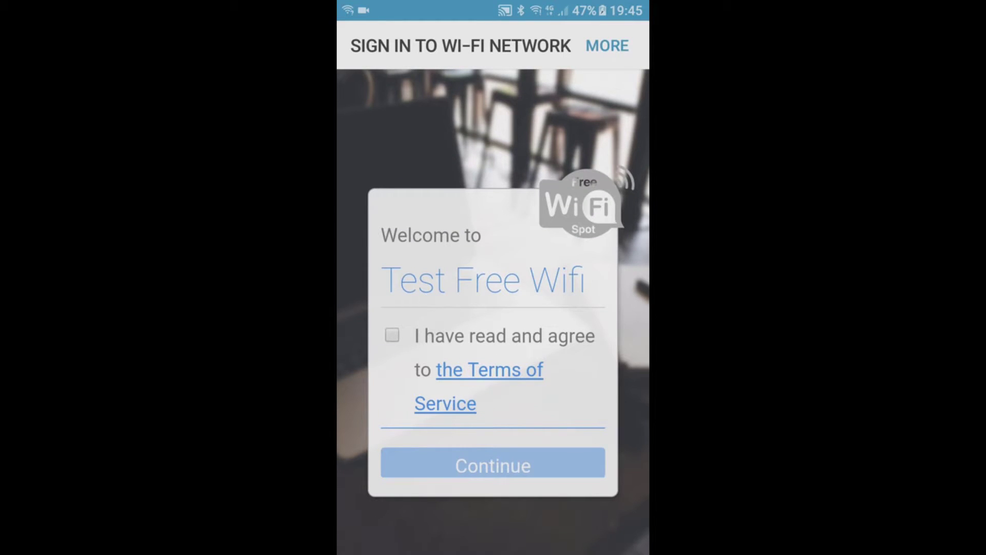
left_click(392, 335)
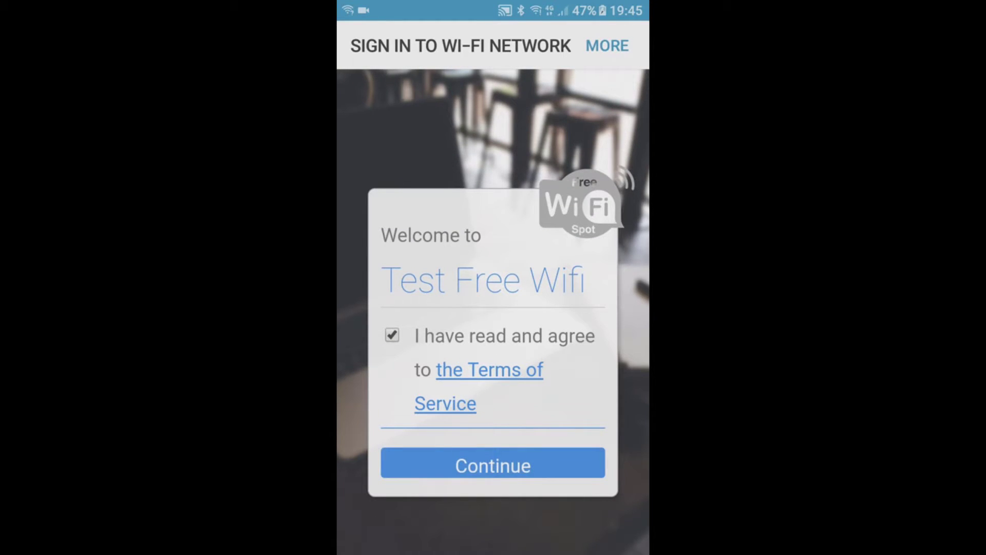
left_click(493, 466)
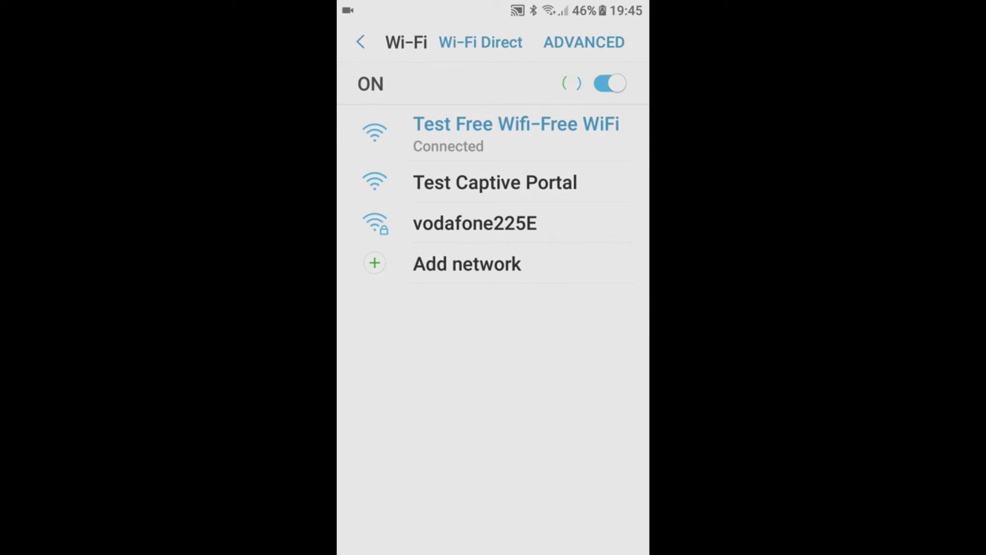
On the phone, connect to Test Captive Portal to bring up its Hotel Free Wifi sign-in page.
key("Home")
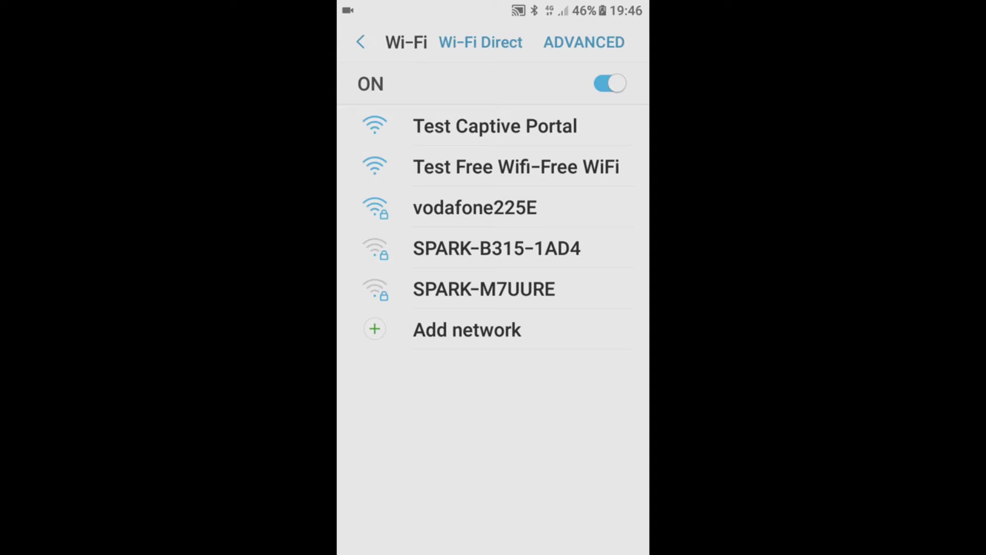
left_click(495, 125)
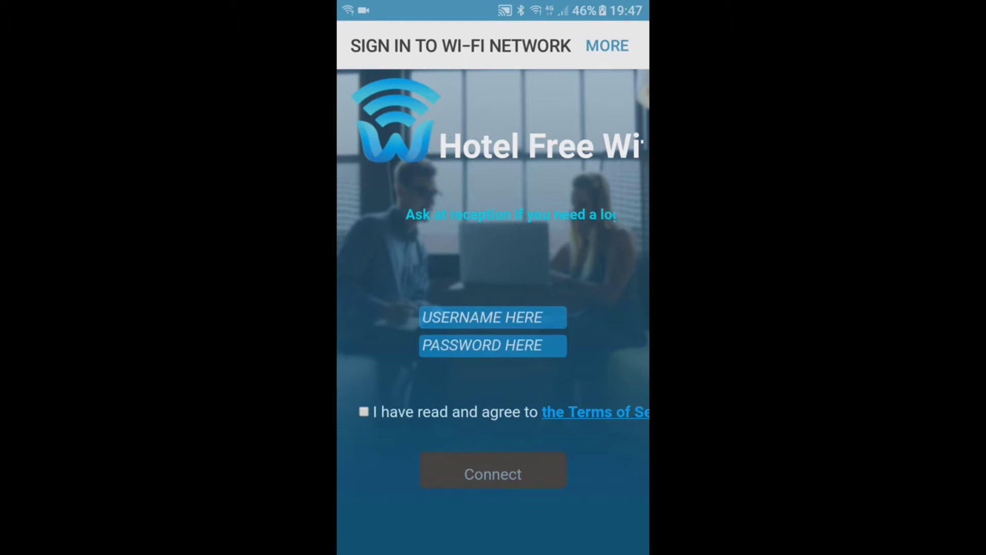
Sign in to the Hotel Free Wifi portal as guest123 with its password, accepting the terms.
left_click(492, 317)
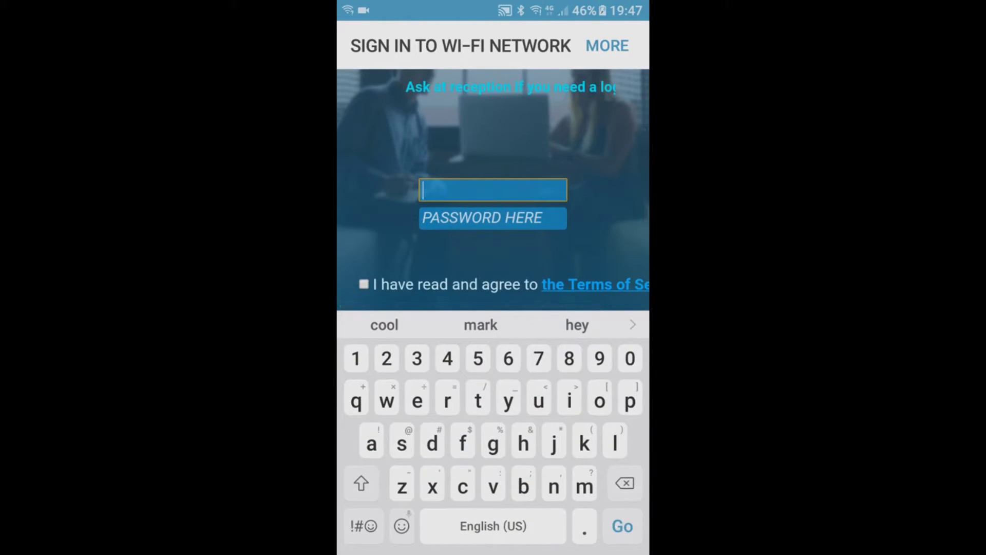
type("gue")
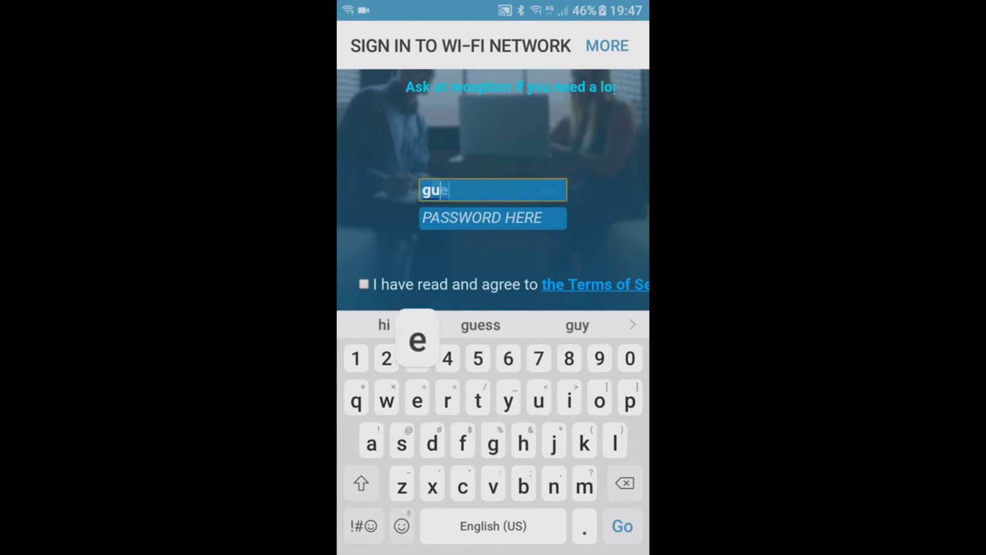
type("st")
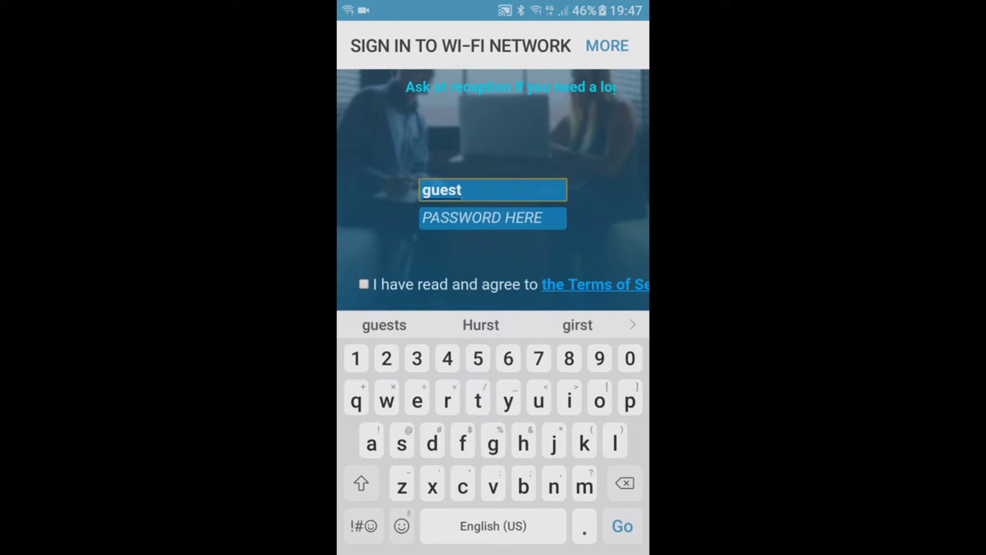
type("123")
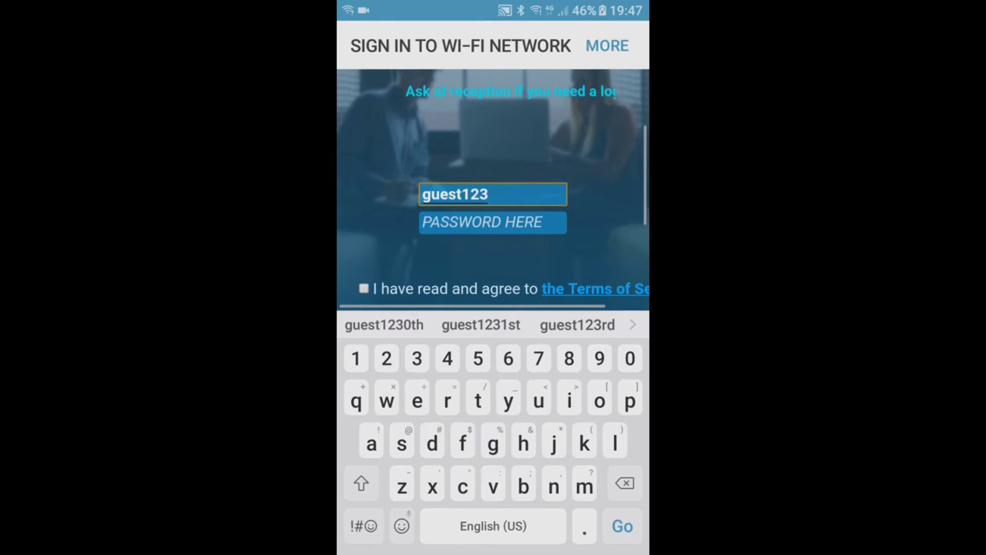
left_click(492, 218)
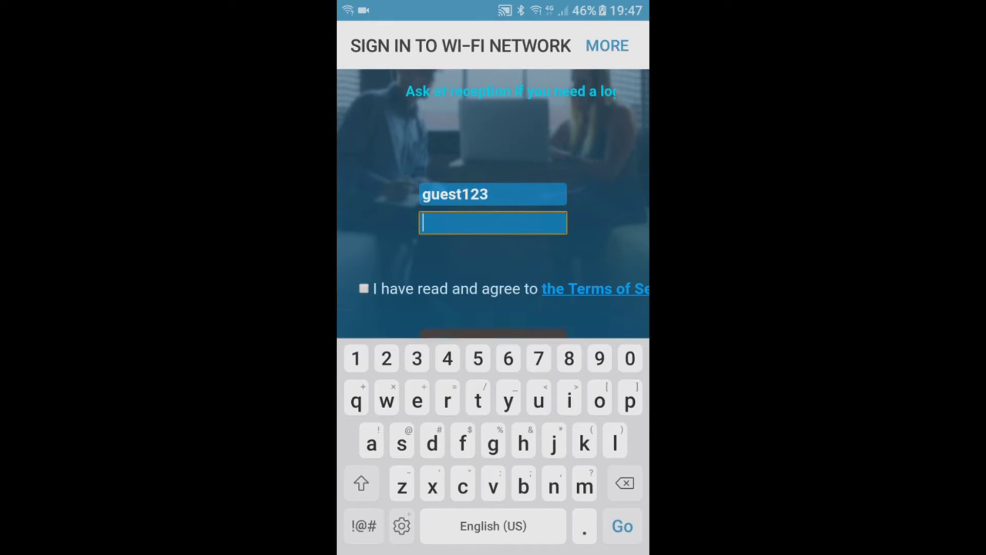
type("guest12")
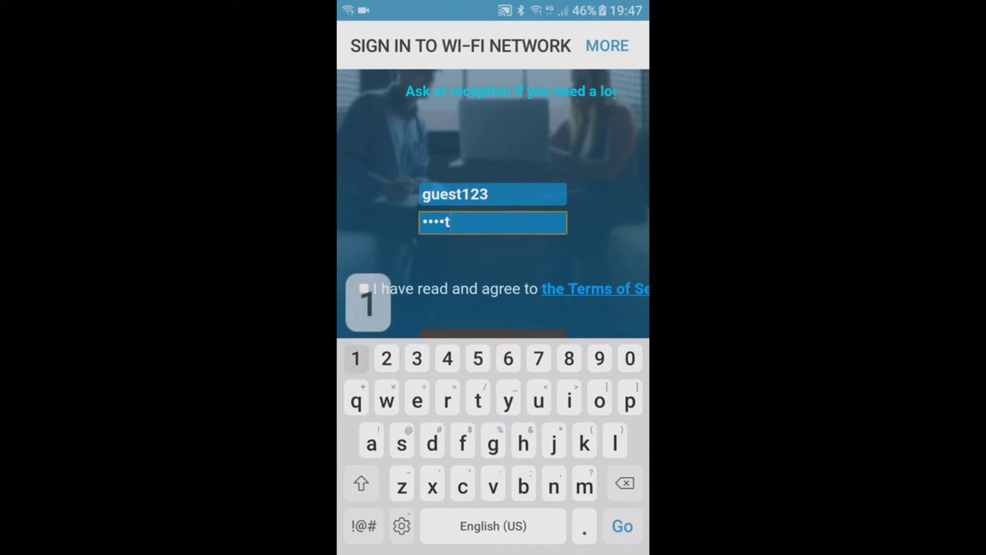
type("3")
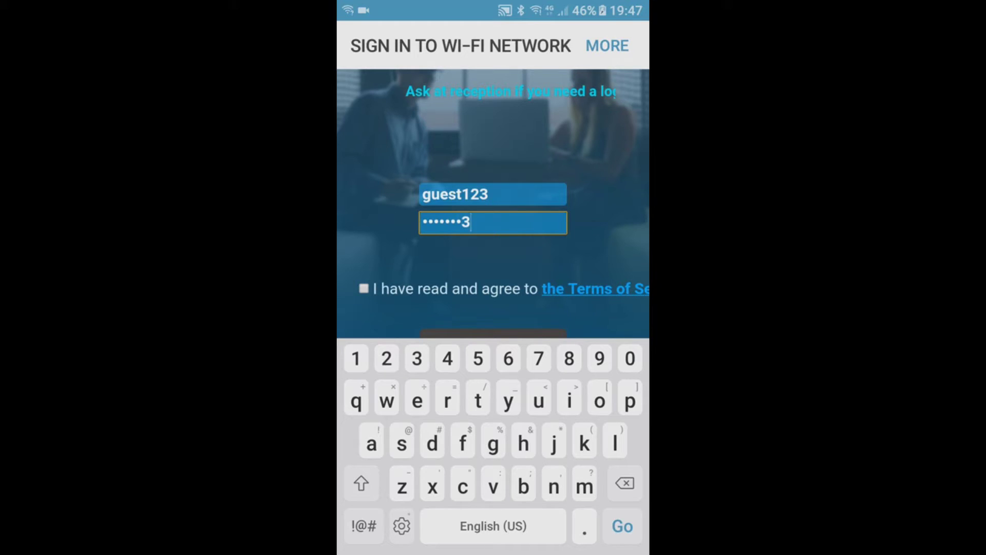
left_click(364, 288)
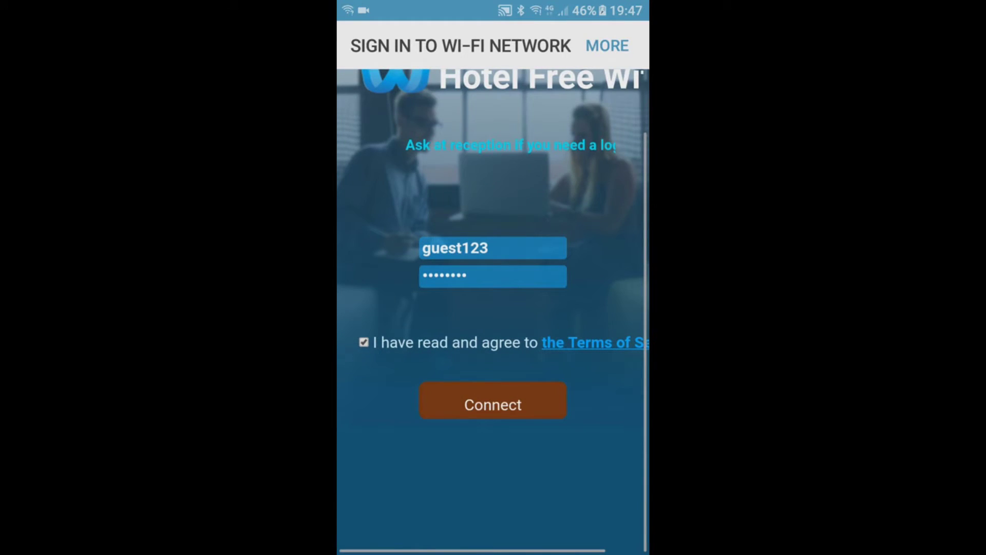
left_click(493, 404)
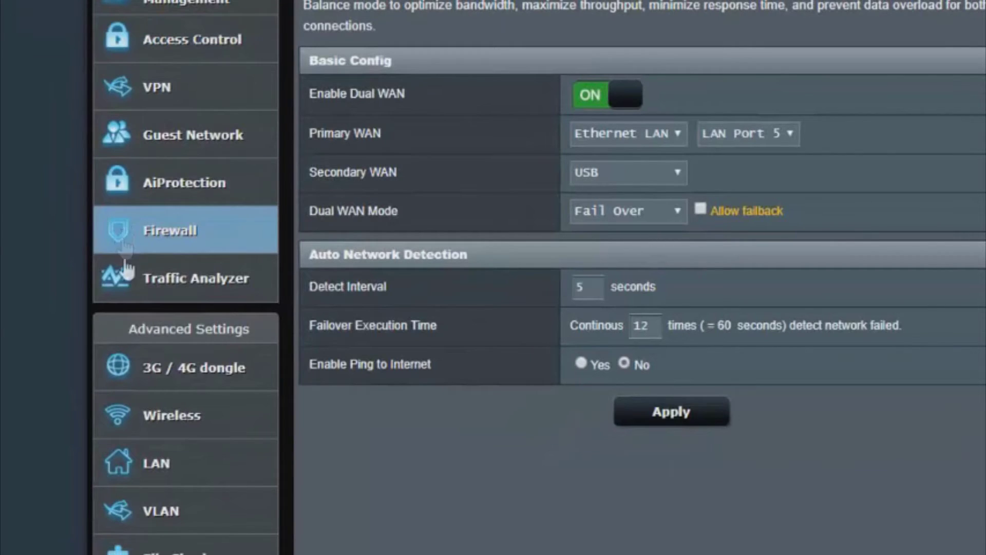
Open the 3G / 4G dongle USB modem settings.
left_click(189, 388)
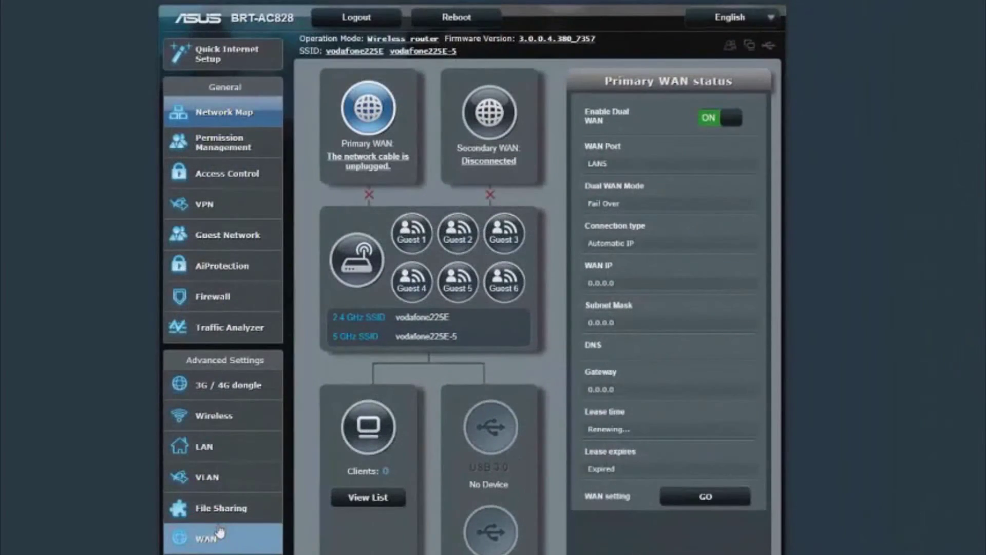
Review the WAN Internet Connection page: Ethernet LAN WAN type with Automatic IP.
left_click(219, 532)
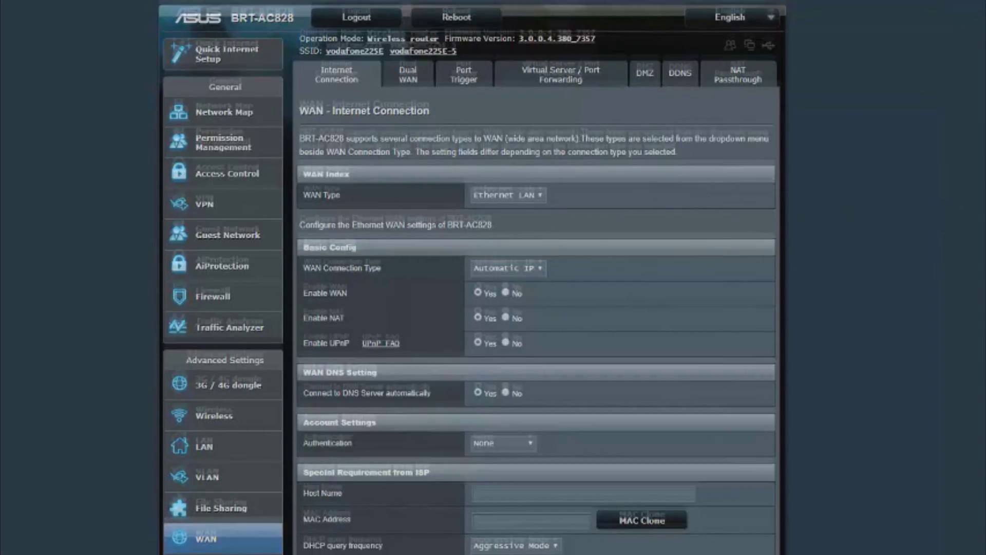
scroll(493, 277, "down", 3)
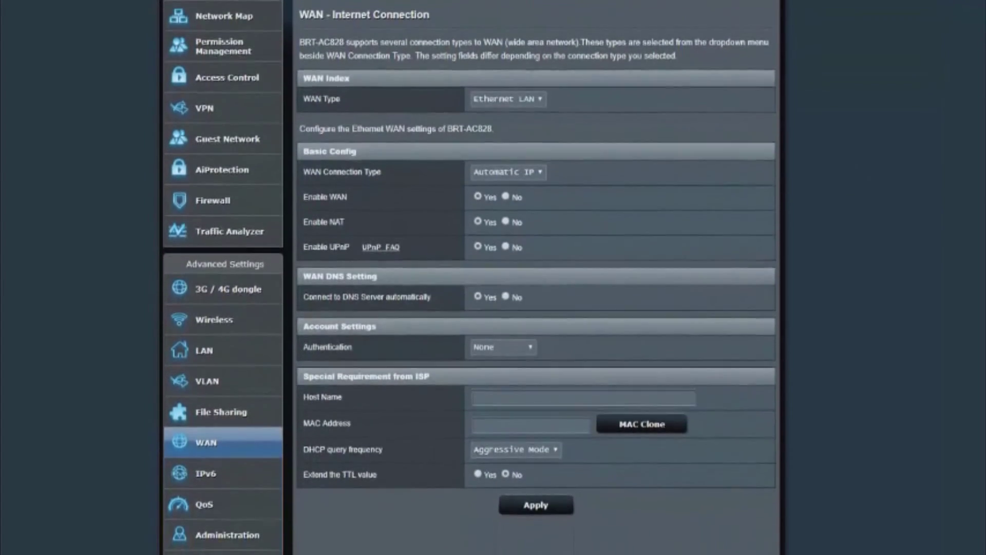
scroll(493, 278, "up", 3)
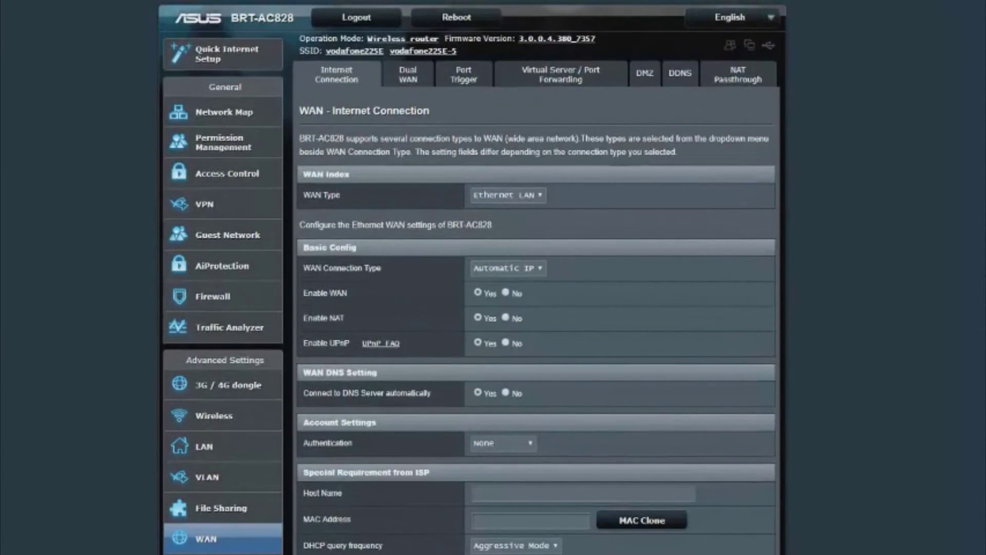
Review Dual WAN settings: Ethernet LAN primary, USB secondary, Fail Over mode.
left_click(410, 80)
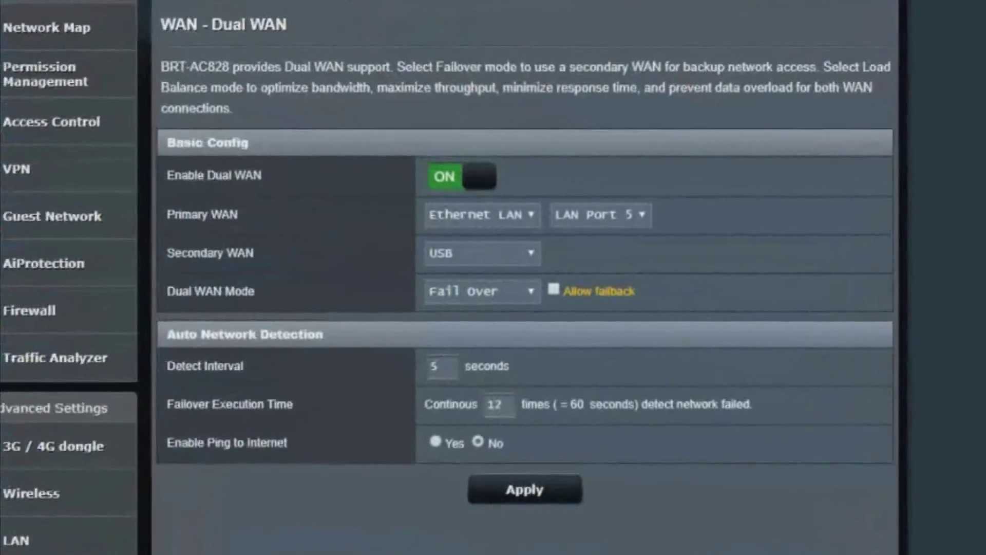